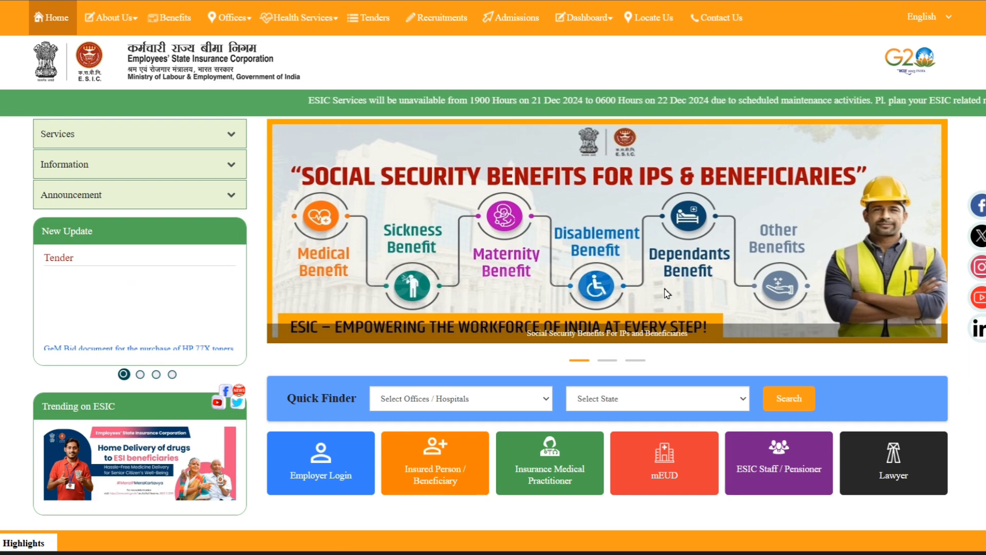
Switch to Excel and examine the employee rows in the Salary Nov-24 sheet, ending on the first employee's ESIC number.
scroll(666, 293, down, 3)
scroll(667, 292, up, 3)
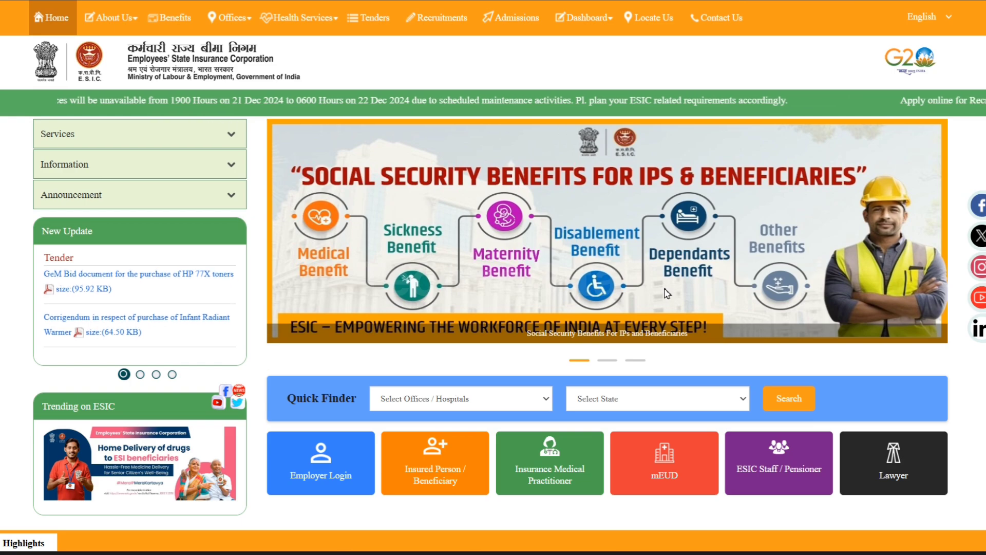
click(647, 553)
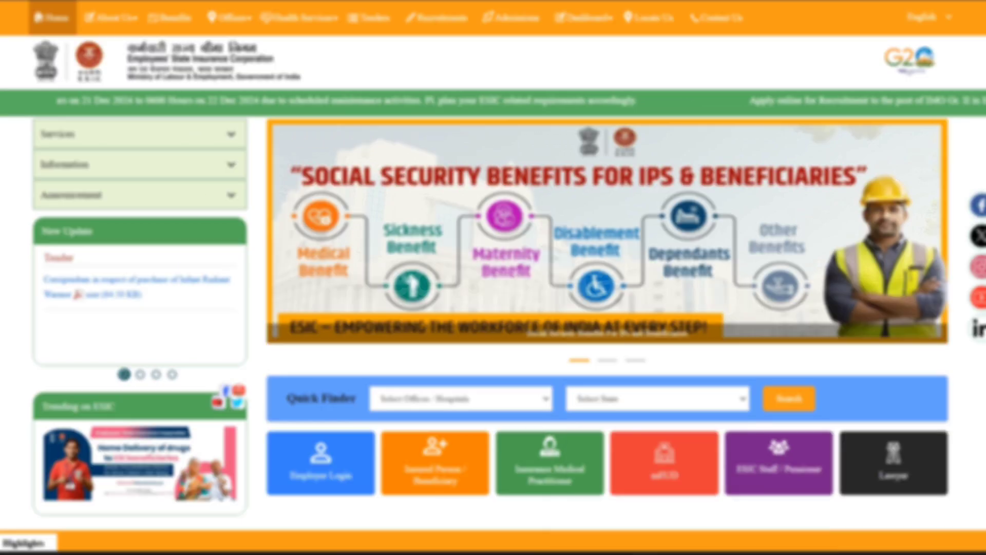
click(252, 322)
click(61, 221)
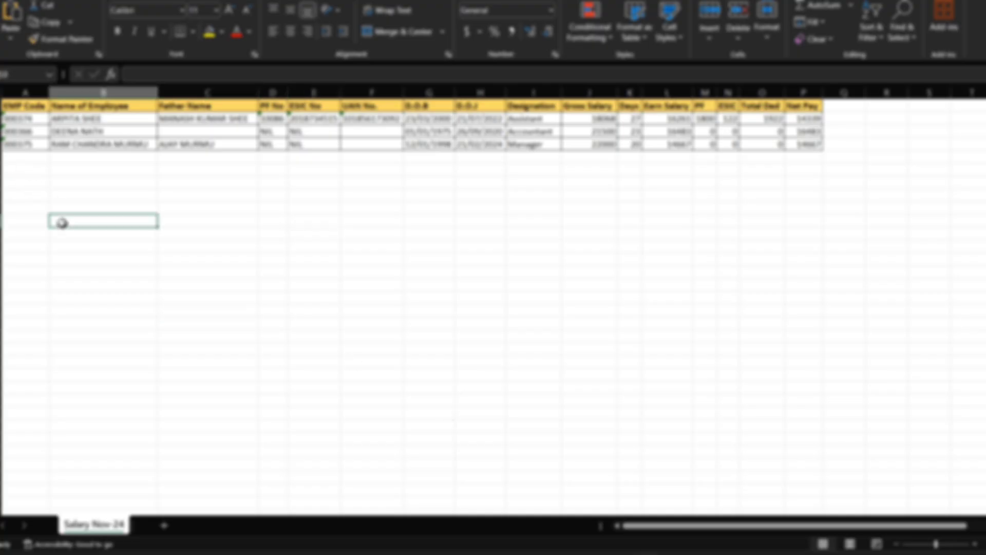
drag(18, 111, 822, 142)
click(764, 247)
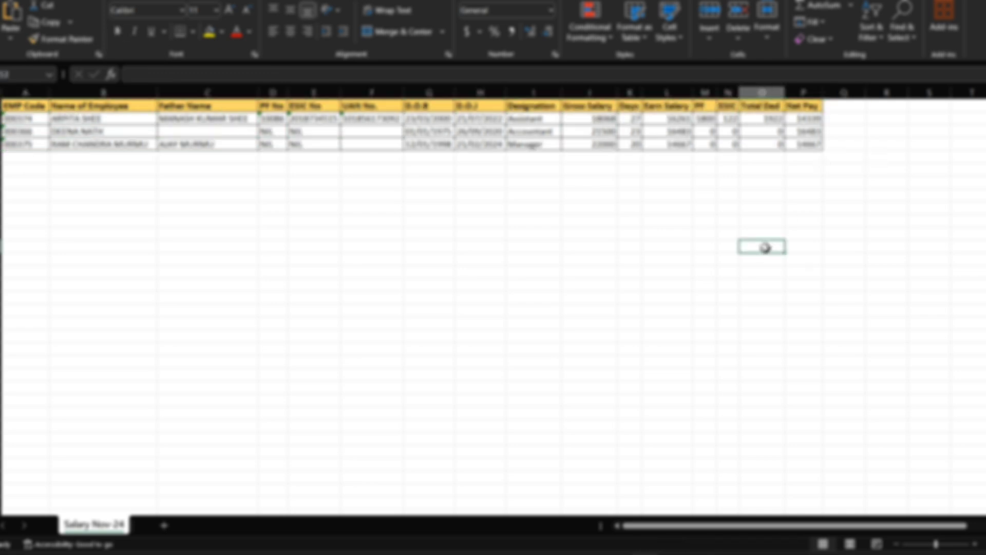
click(94, 126)
click(367, 120)
click(511, 237)
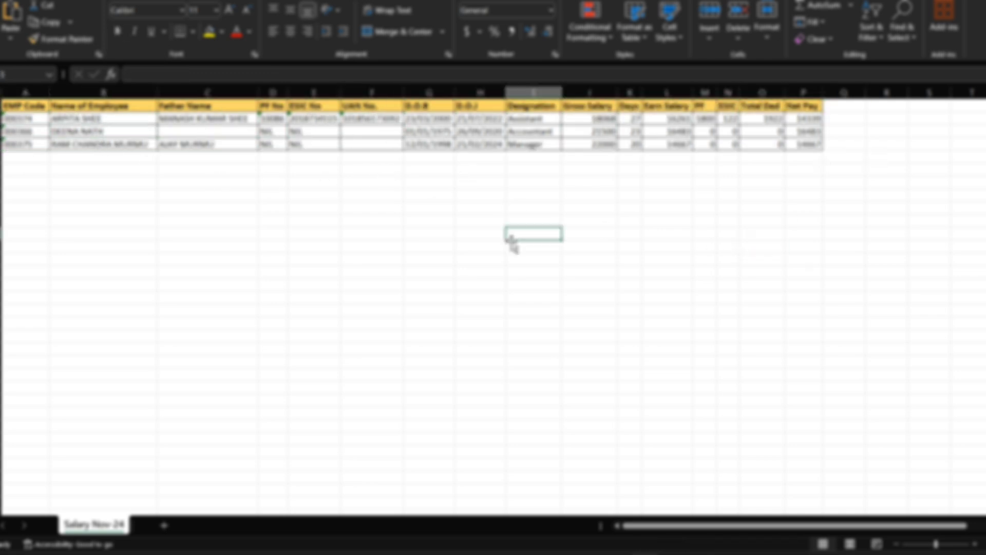
click(305, 123)
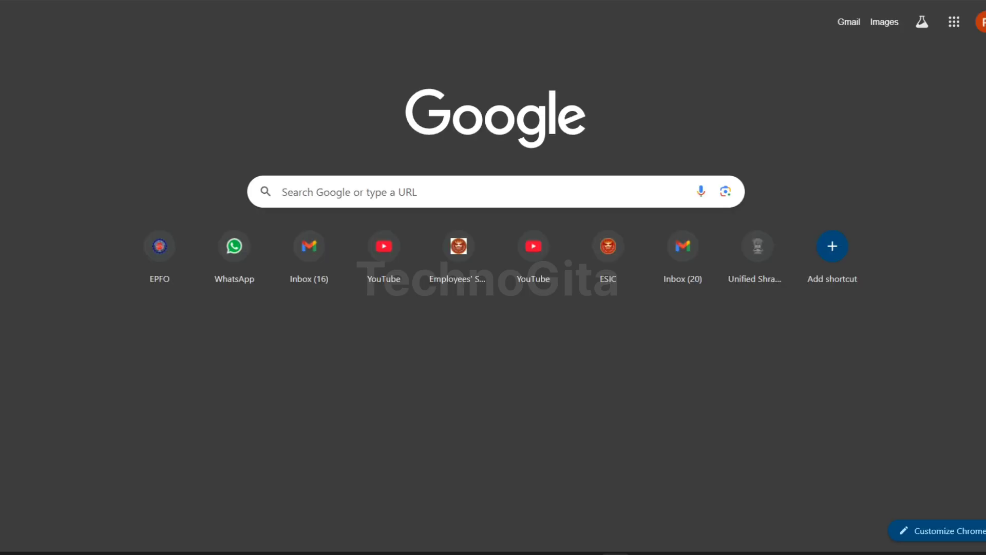
Switch to Chrome, search for google and open the Google home page from the results.
click(301, 188)
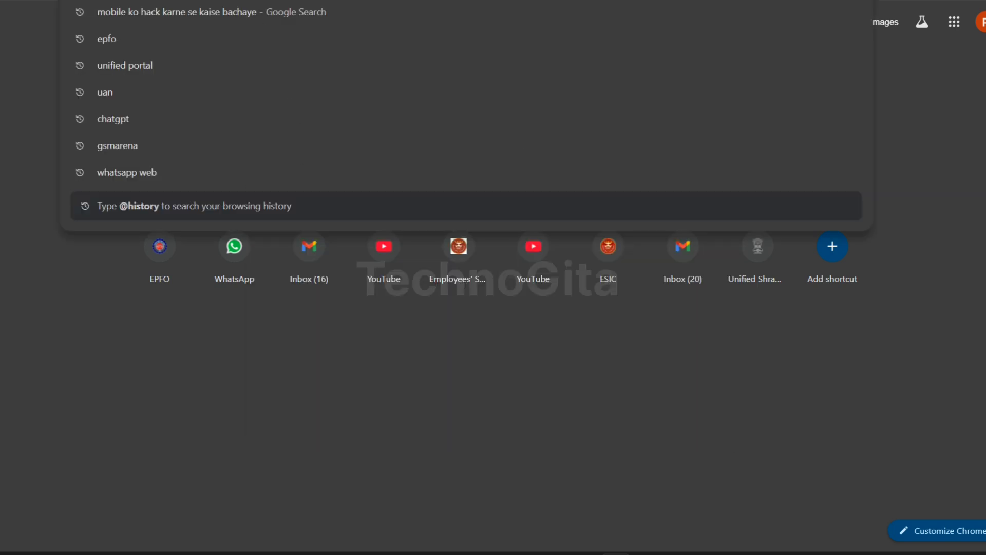
text(goo)
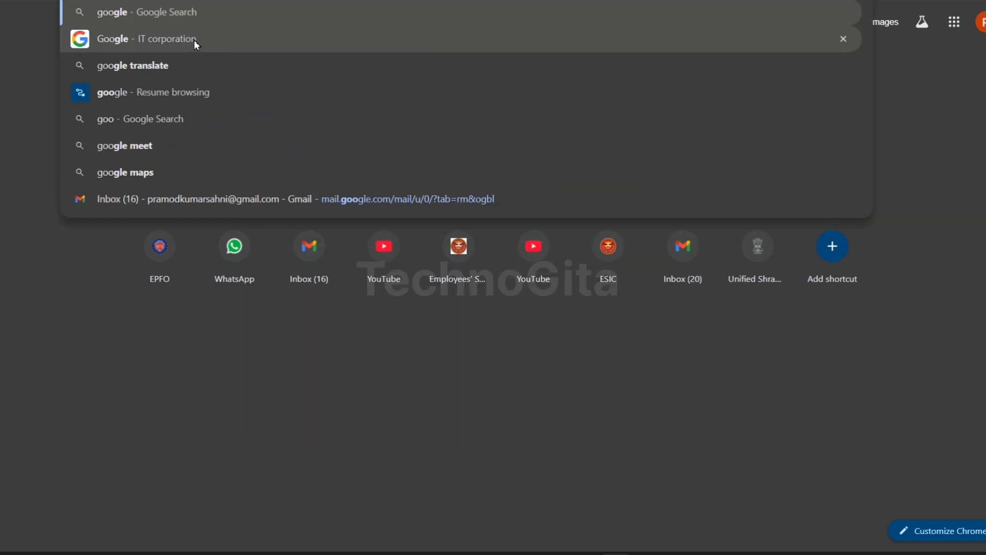
click(196, 10)
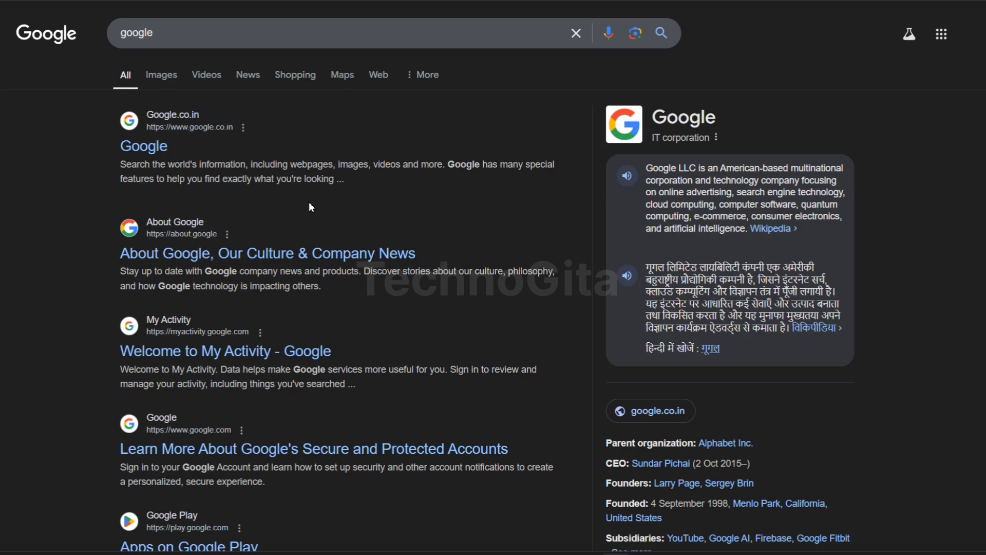
click(171, 148)
Search Google for esic to reach the Employees' State Insurance Corporation website.
click(363, 251)
text(e)
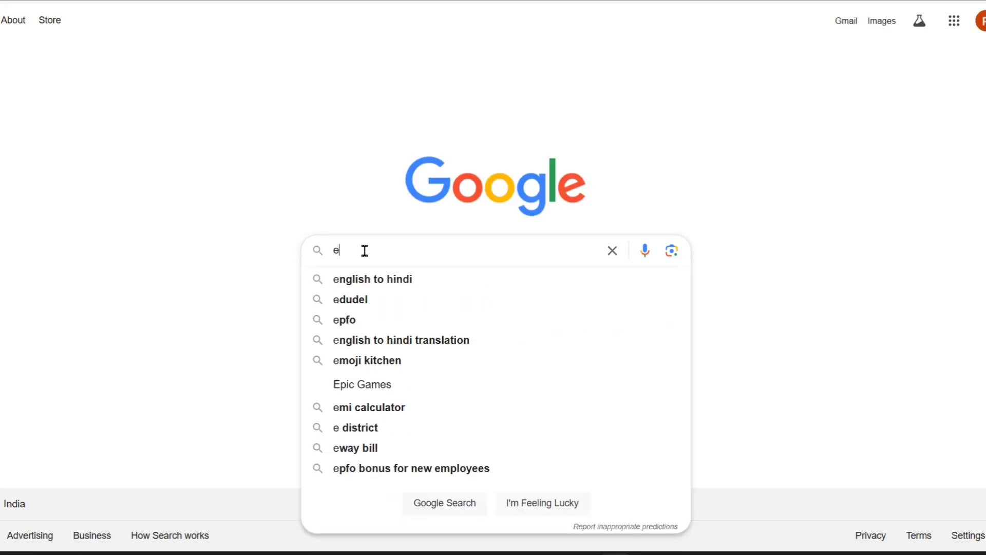
text(sic)
key(Return)
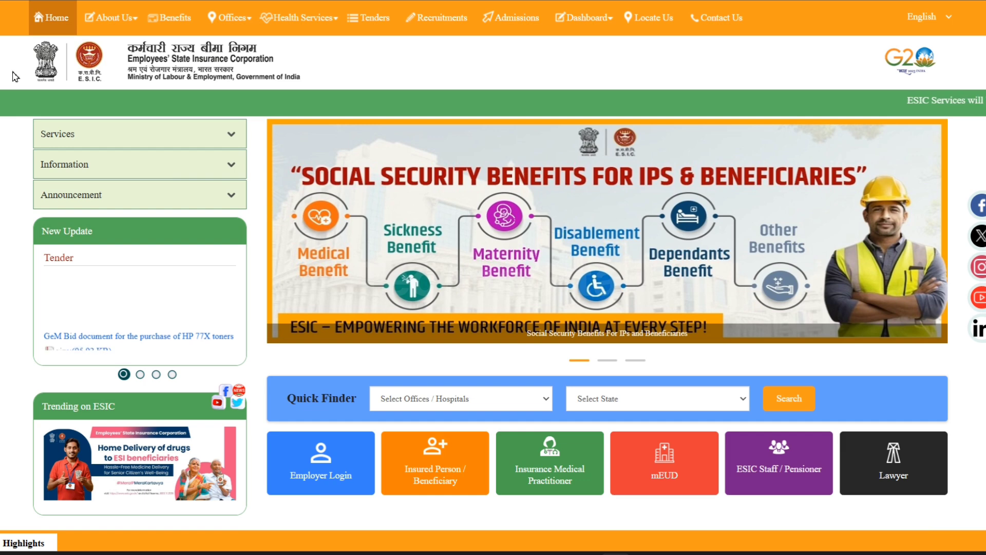
Open the ESIC Employer Login portal and sign in with the employer's username, account password and captcha.
click(342, 472)
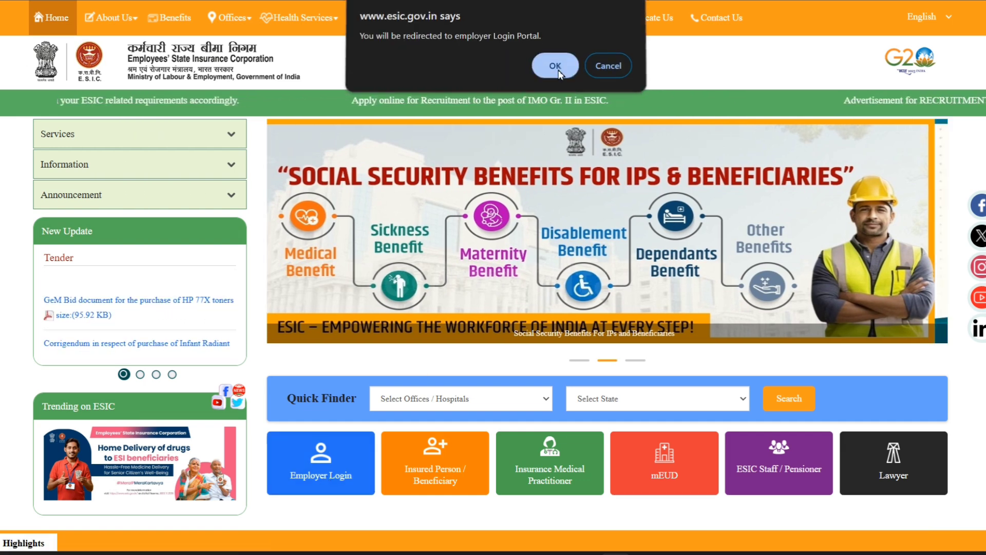
click(556, 70)
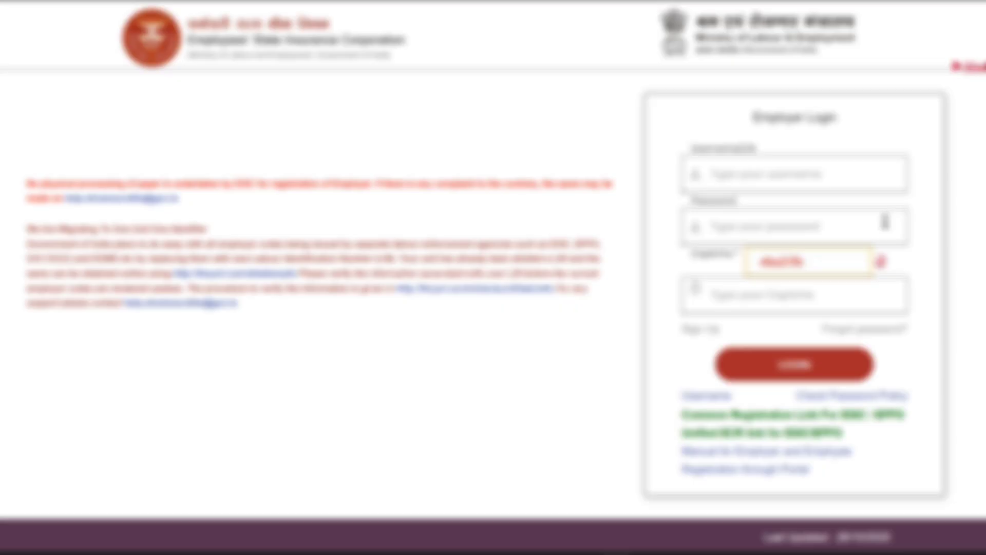
click(765, 176)
click(827, 220)
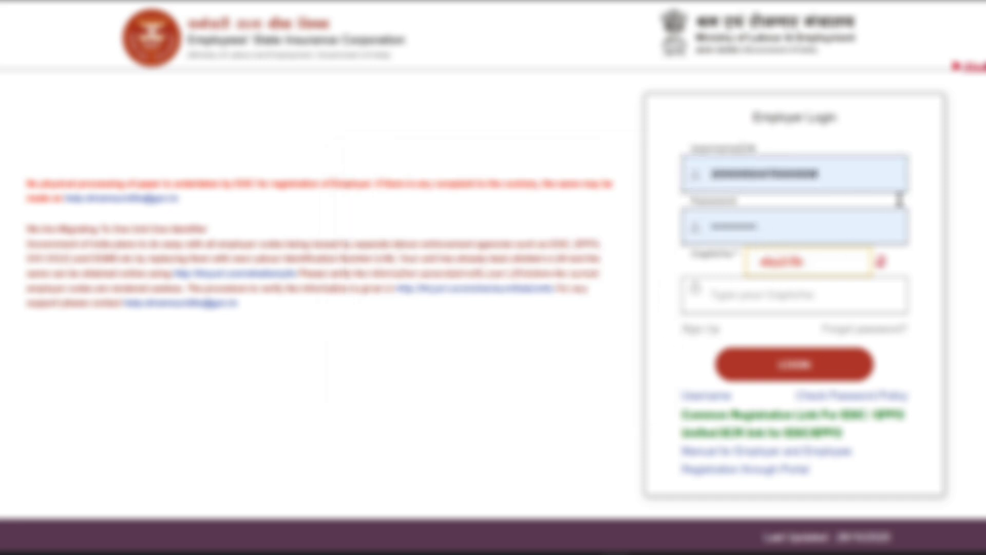
click(772, 294)
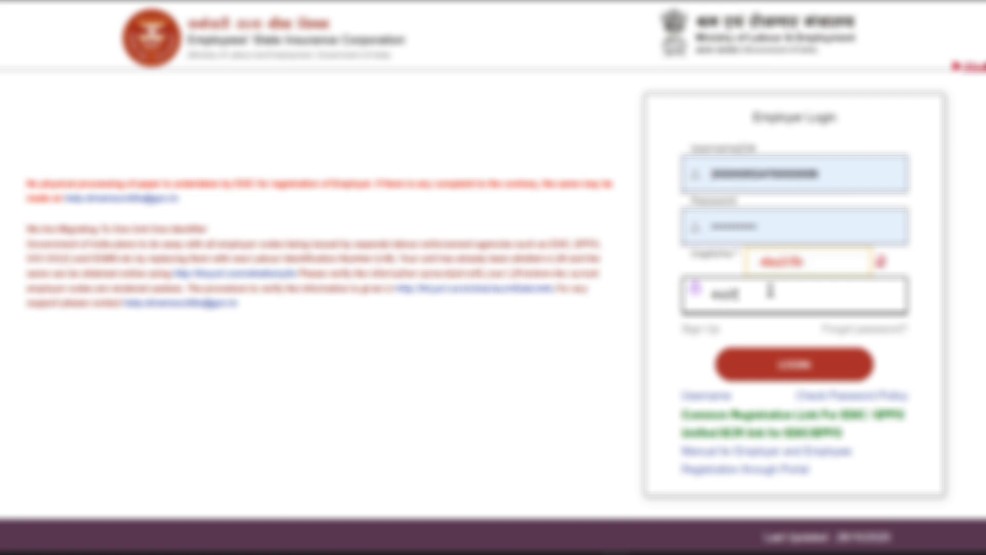
key(Return)
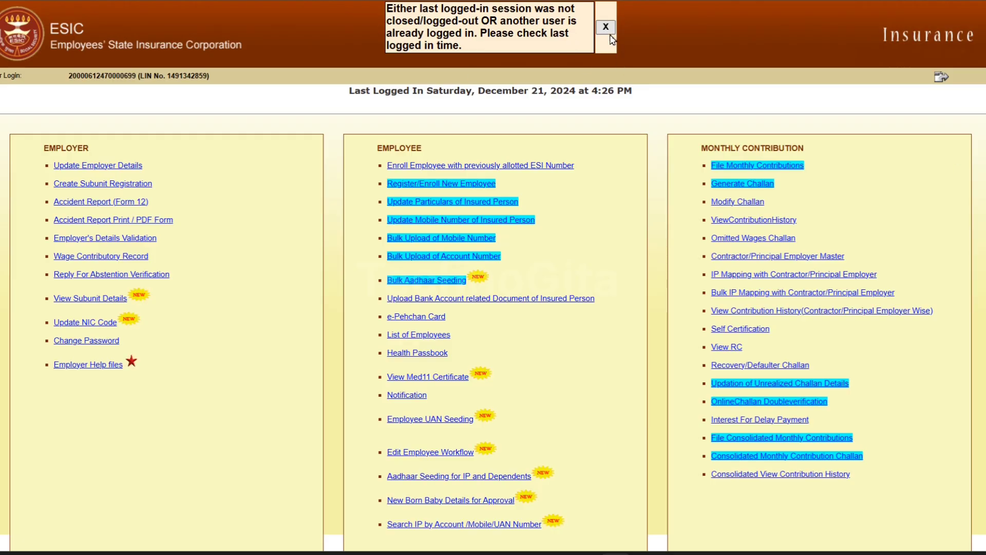
Close the previous-session notice and the Aadhaar seeding notice on the employer home page.
click(606, 28)
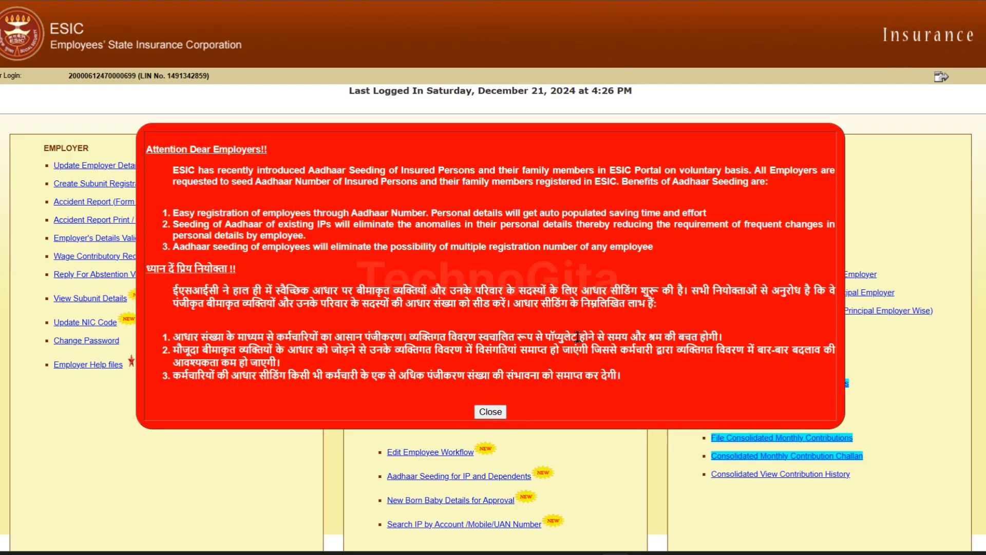
click(488, 411)
click(489, 405)
click(489, 414)
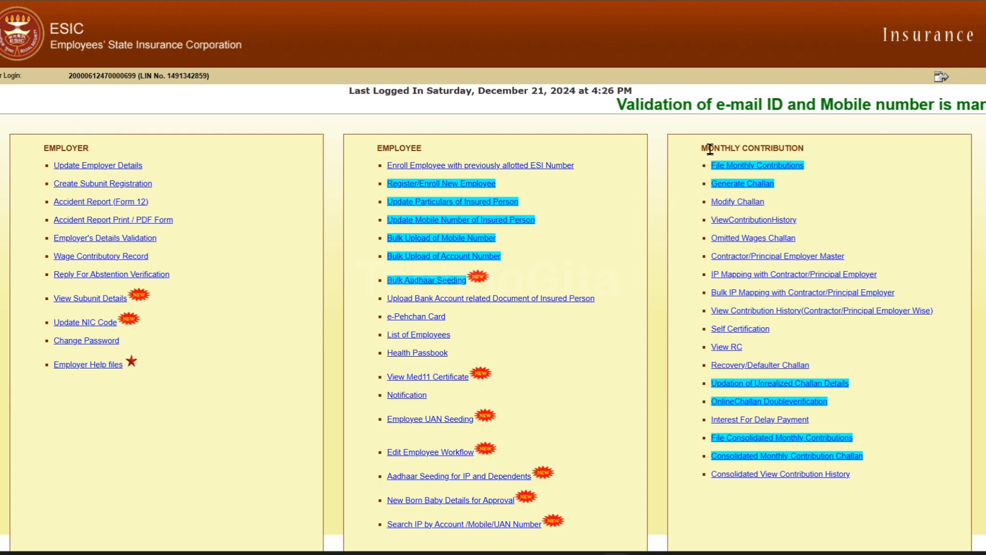
Open File Monthly Contributions in the Monthly Contribution section and accept the e-mail and mobile validation notice.
drag(709, 149, 816, 152)
click(873, 199)
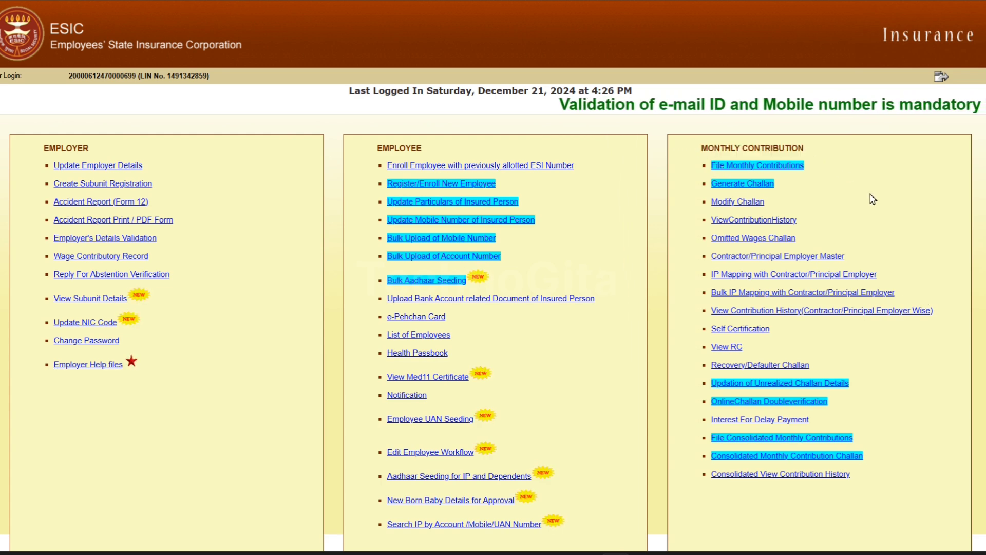
click(780, 168)
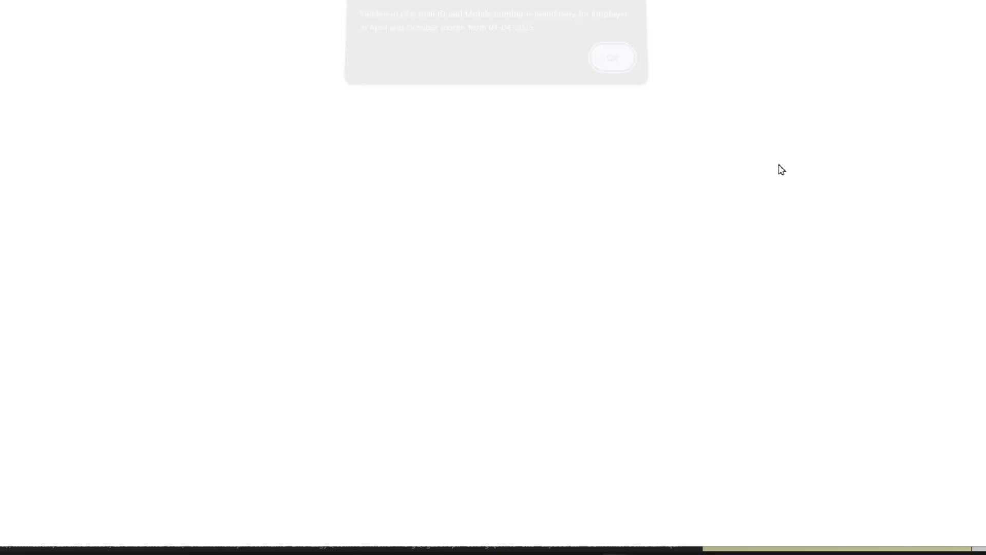
click(612, 71)
click(612, 72)
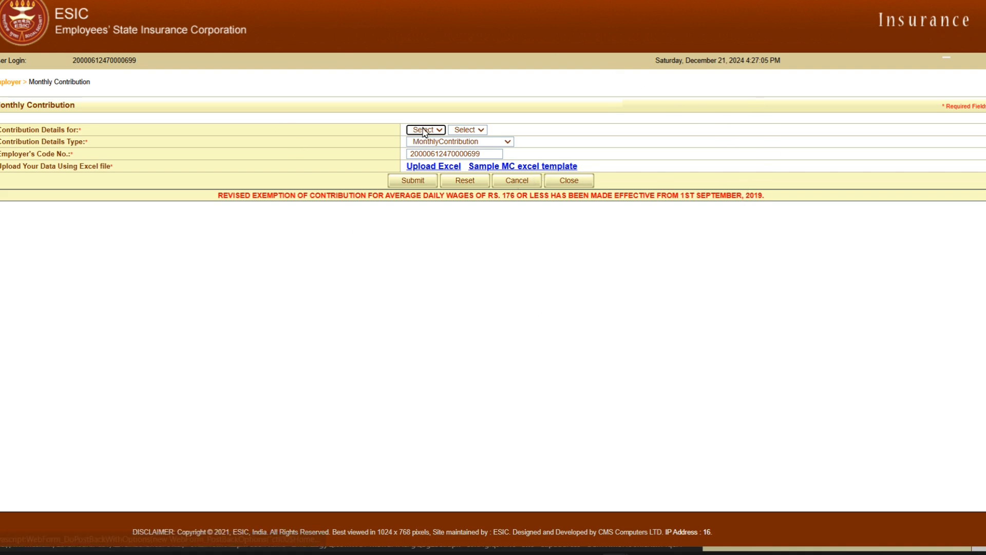
Download the sample MC Excel template and open MC_Template1.xls in Excel.
click(558, 167)
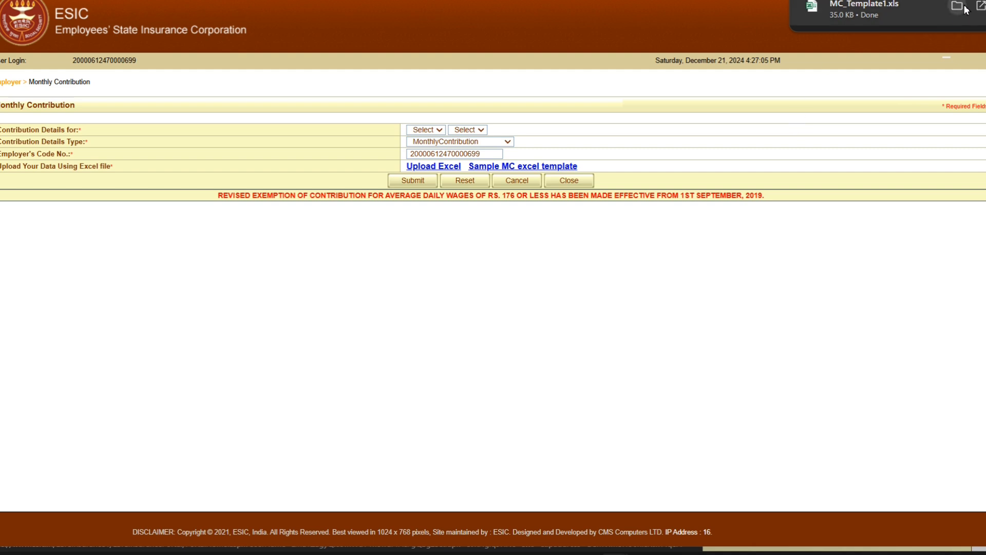
click(926, 9)
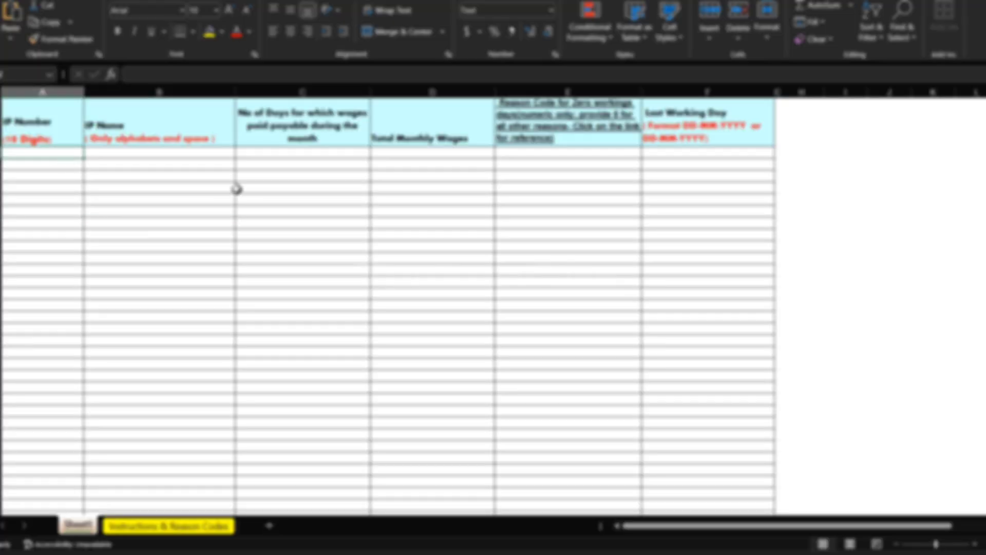
Copy the first employee's ESIC number from the Salary Nov-24 sheet and paste it as values into the template's IP Number column.
key(alt+Tab)
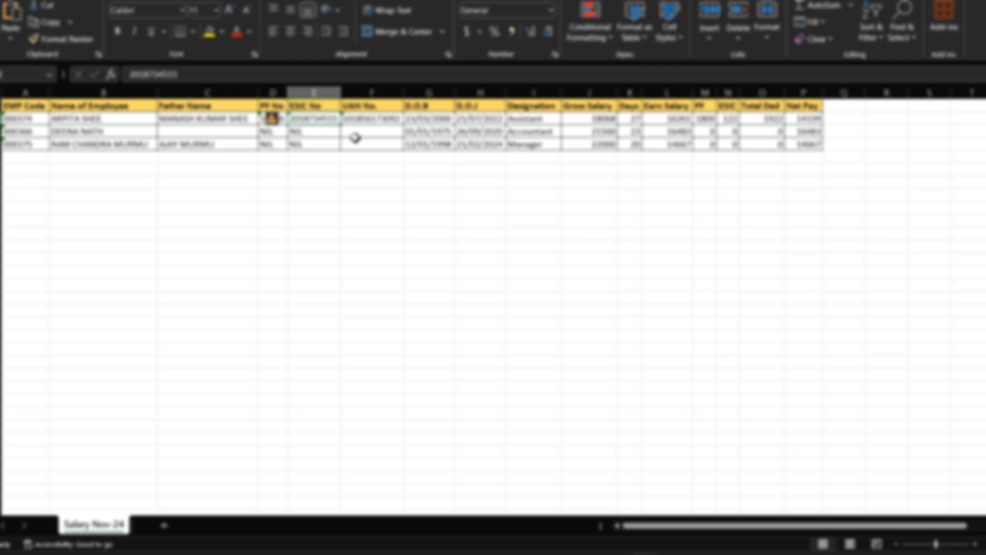
key(ctrl+c)
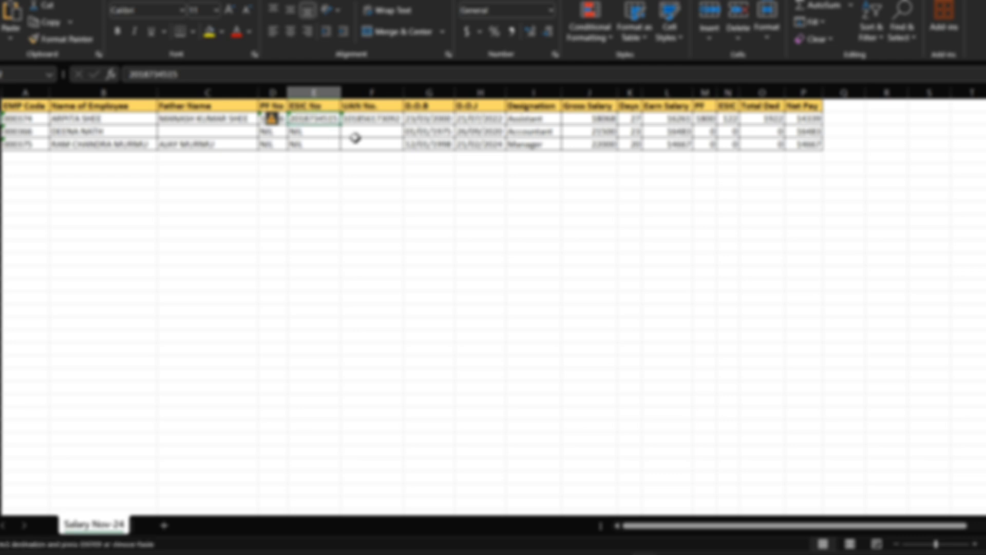
key(alt+Tab)
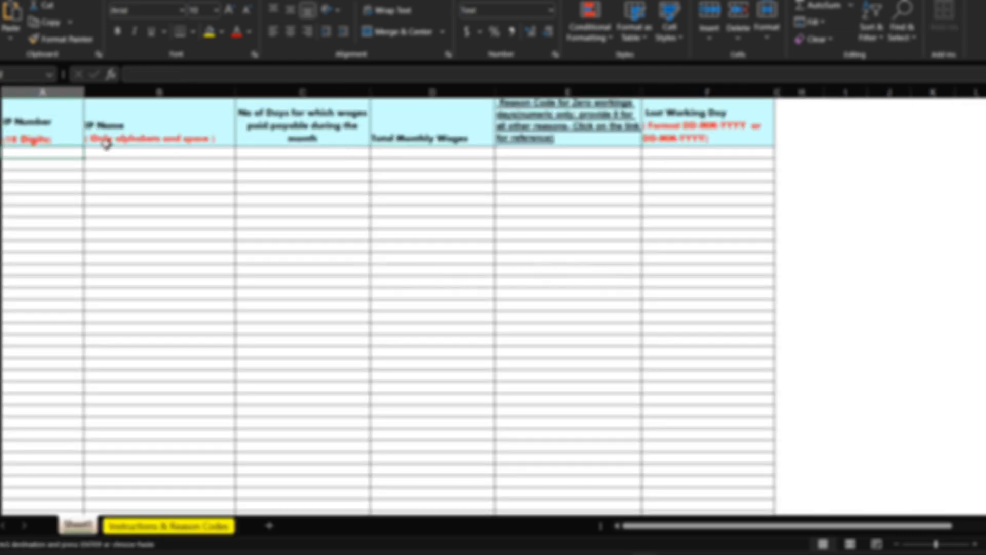
right_click(43, 151)
click(85, 261)
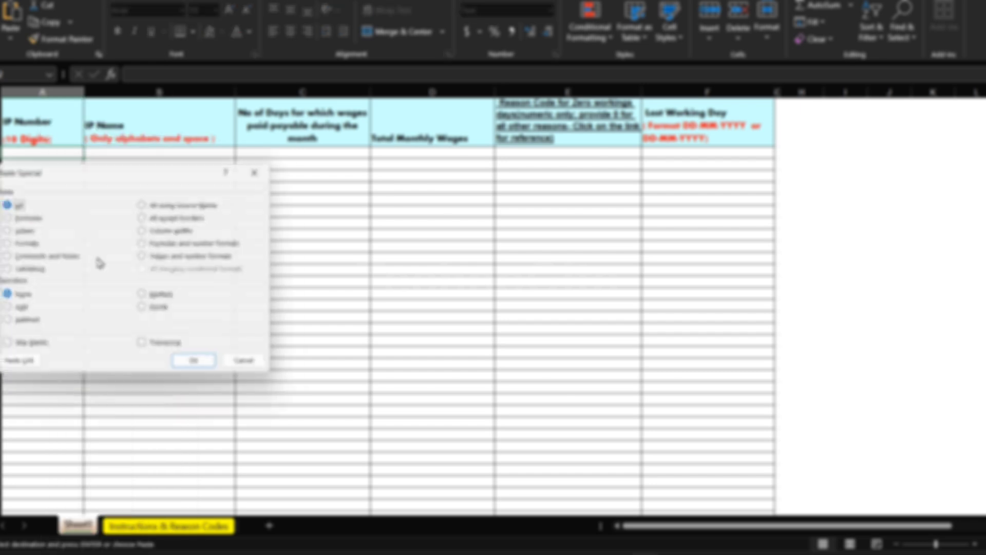
click(23, 231)
click(193, 360)
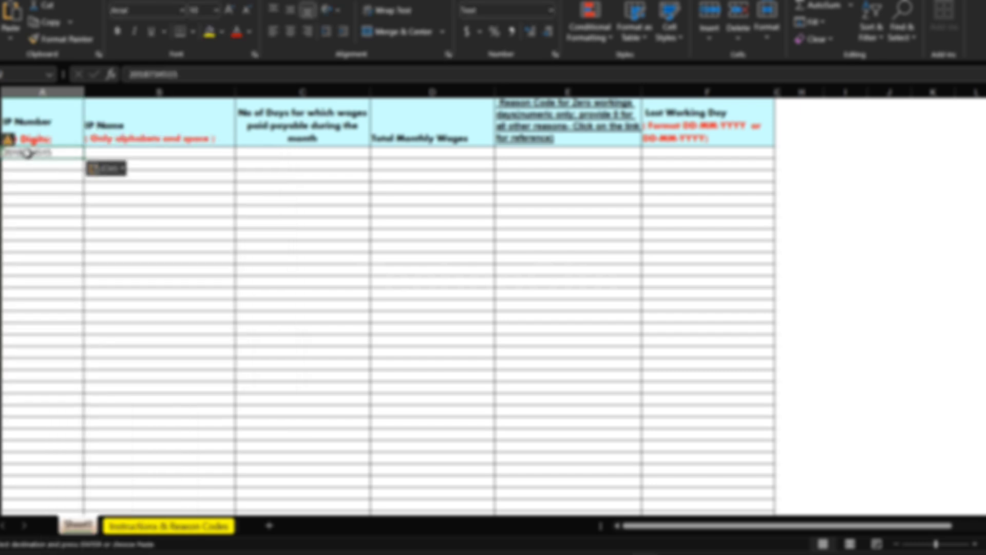
Copy the first employee's name from the Salary Nov-24 sheet into the template's IP Name column.
key(alt+Tab)
key(Down)
key(Down)
key(Down)
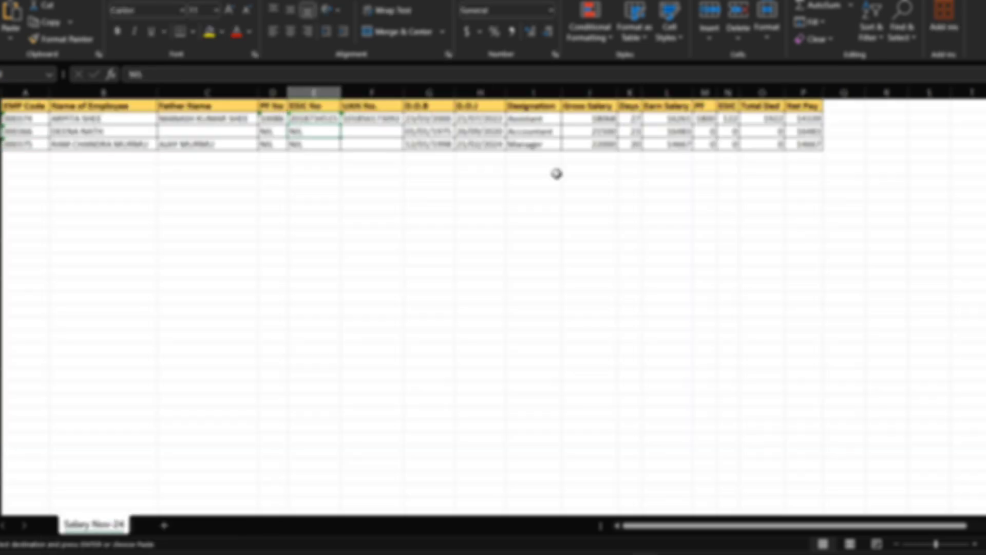
key(Up)
key(Up)
key(Up)
key(Left)
key(Left)
key(Left)
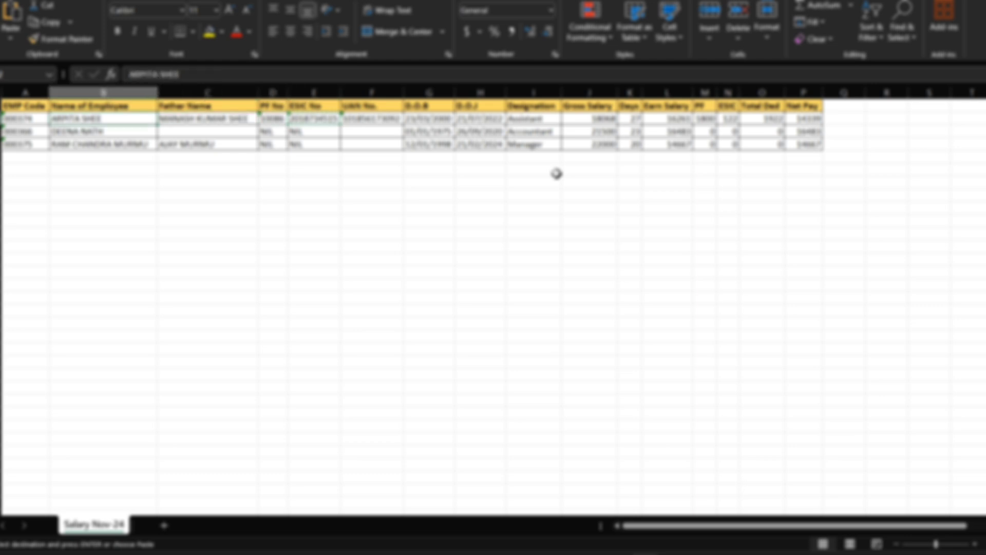
key(ctrl+c)
key(alt+Tab)
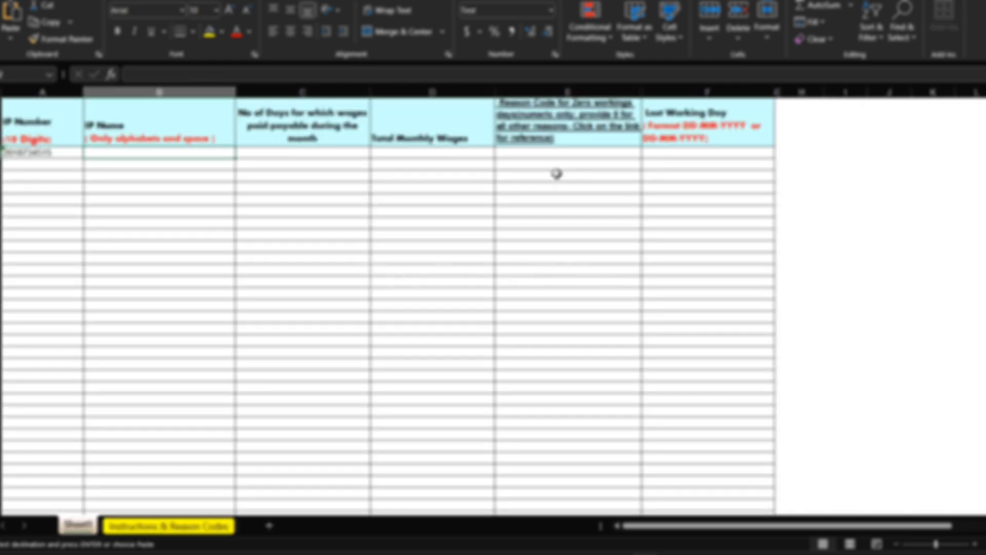
key(ctrl+v)
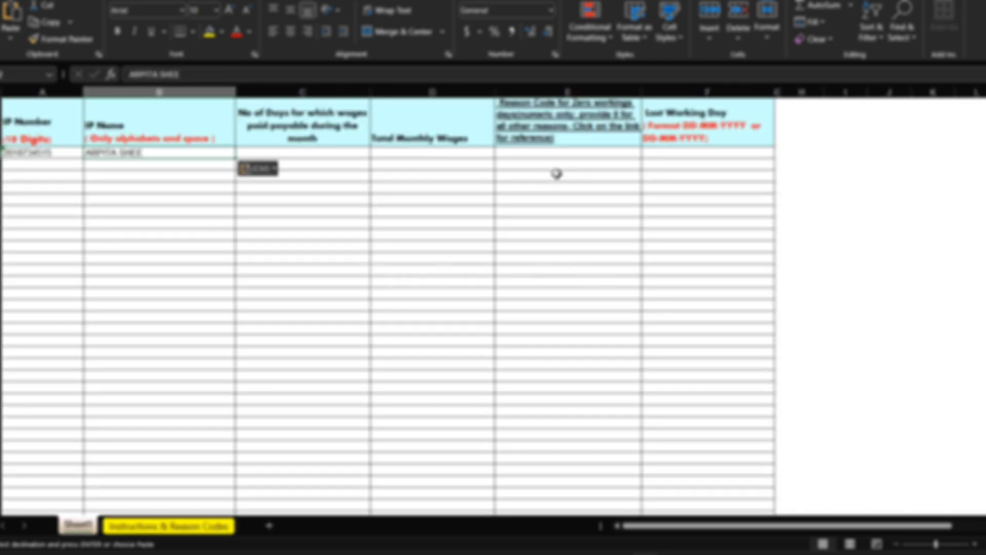
Copy the first employee's days from the Salary Nov-24 sheet into the template's wage-days column.
key(alt+Tab)
key(Right)
key(Right)
key(Right)
key(Right)
key(Right)
key(Right)
key(Right)
key(Right)
key(Right)
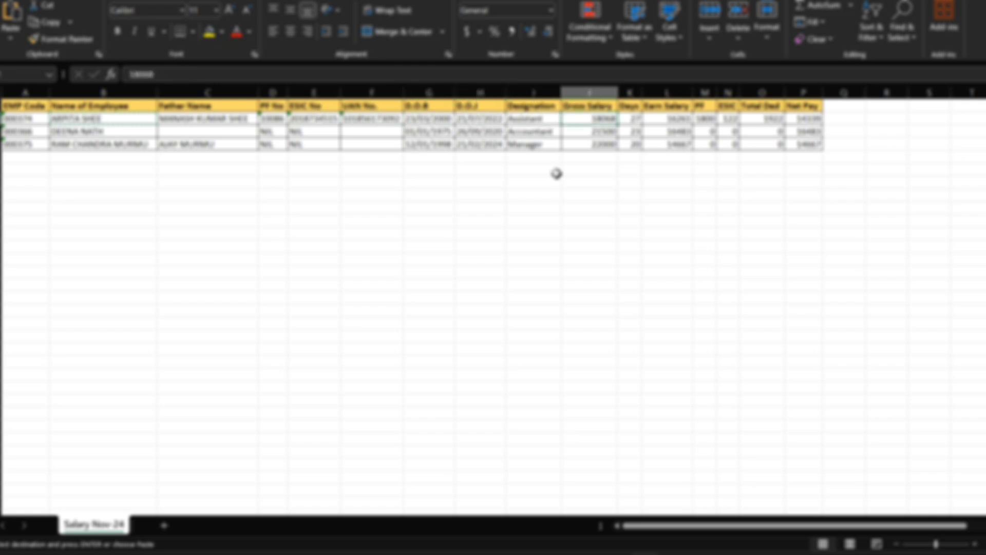
key(ctrl+c)
key(alt+Tab)
Copy the first employee's earned salary from the Salary Nov-24 sheet into the template's Total Monthly Wages column.
key(Right)
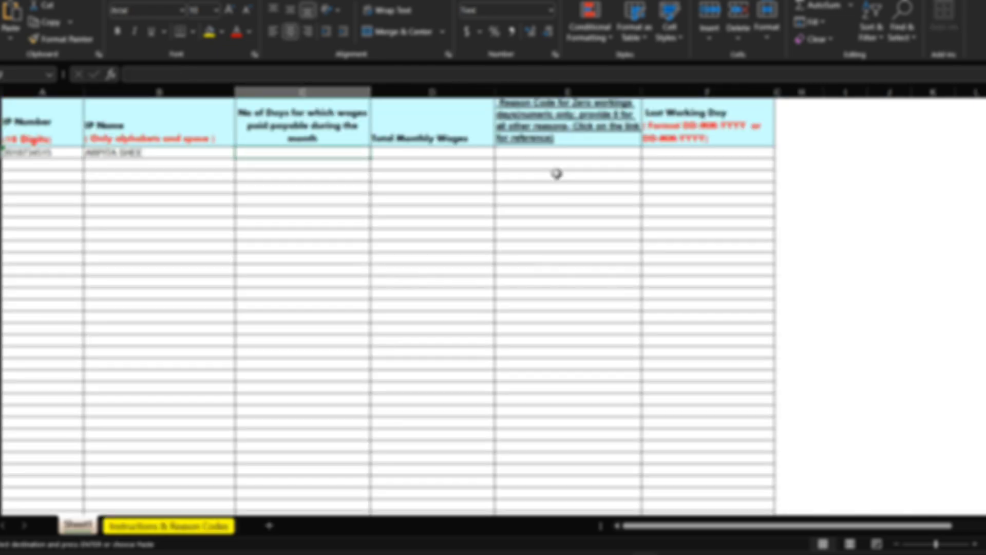
key(ctrl+v)
key(alt+Tab)
key(Right)
key(Right)
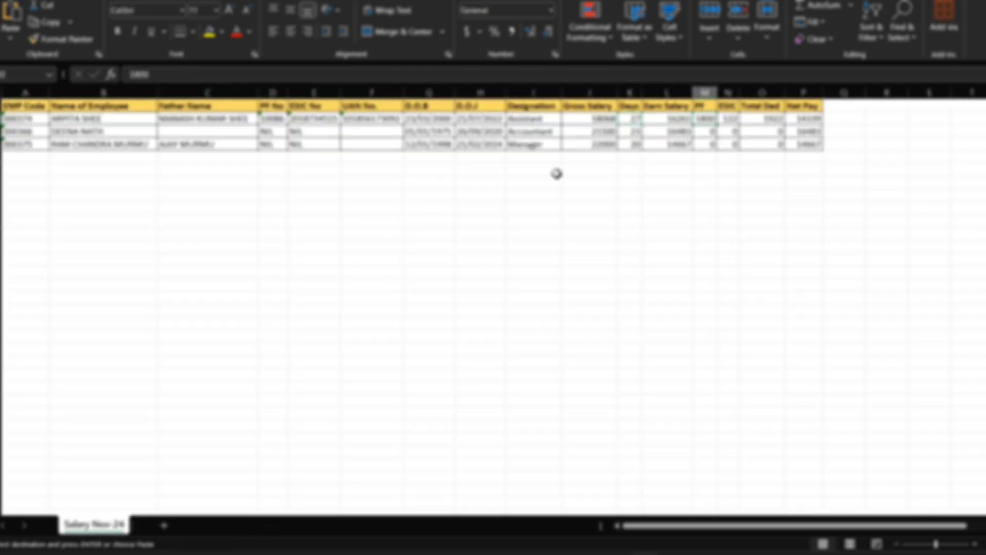
key(Left)
key(ctrl+c)
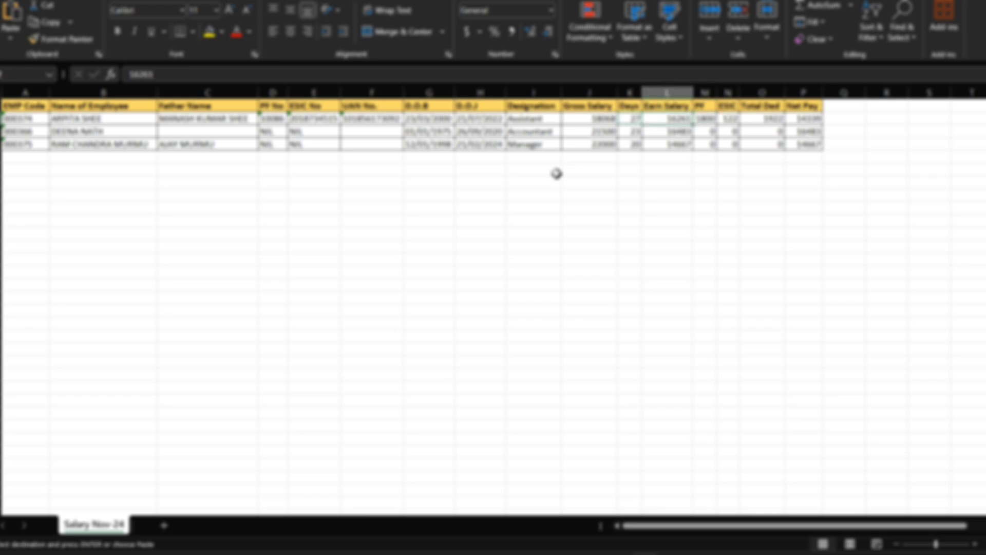
key(alt+Tab)
key(Right)
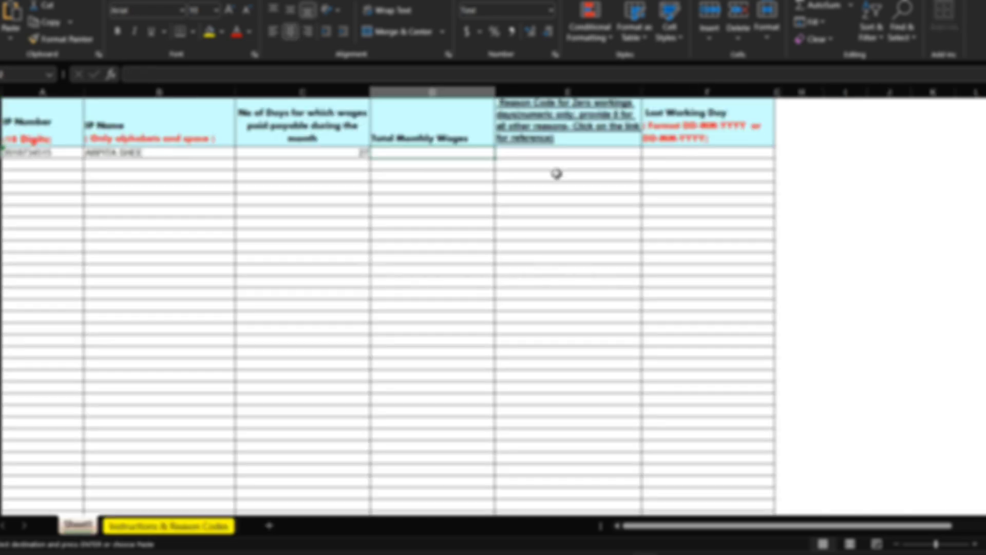
key(ctrl+v)
key(Right)
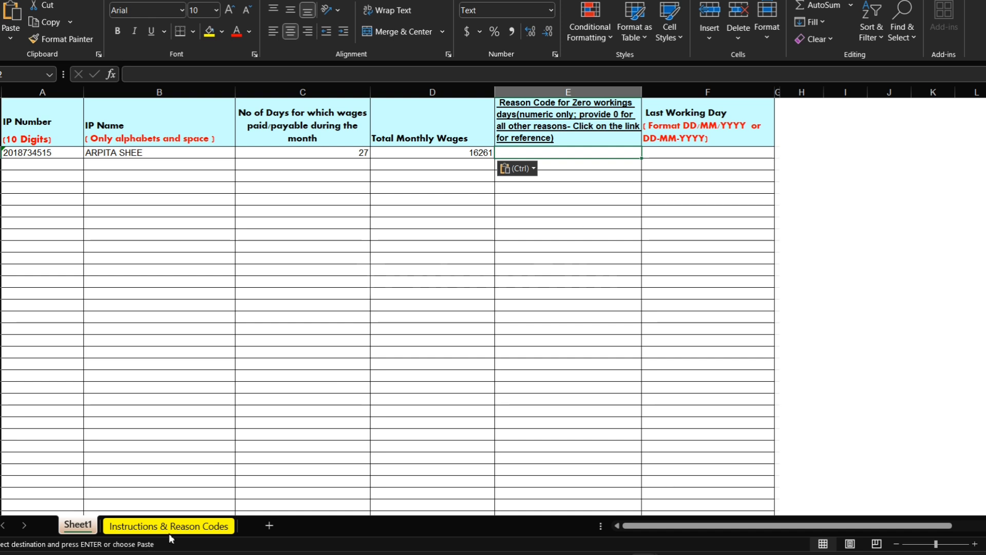
Examine the Without Reason, On Leave and Left Service codes on the Instructions & Reason Codes sheet, and return to Sheet1.
click(198, 527)
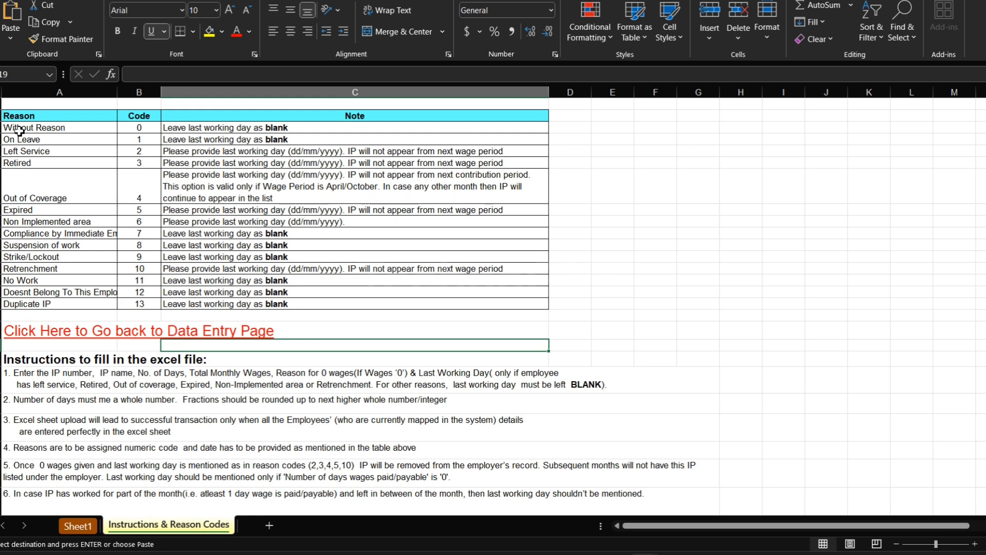
drag(20, 128, 326, 127)
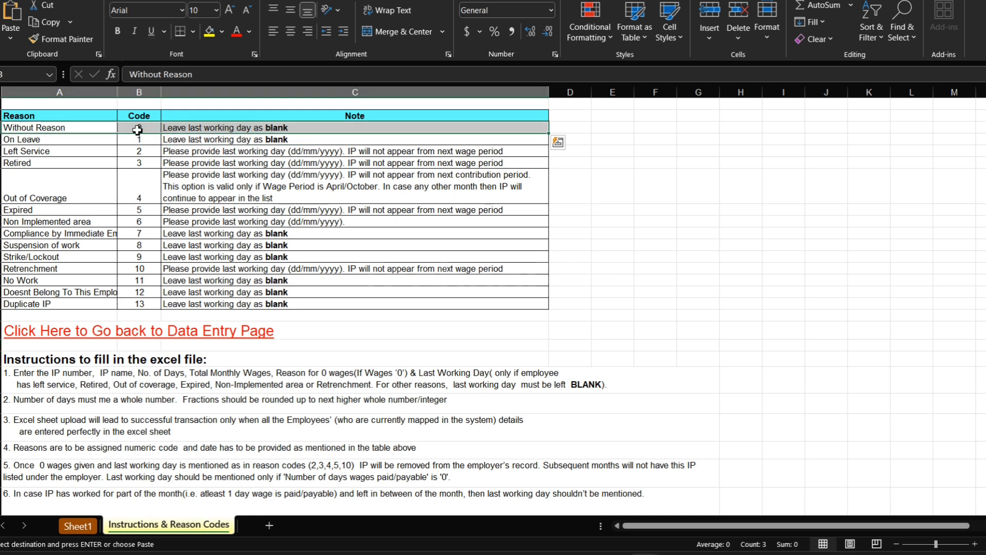
click(30, 142)
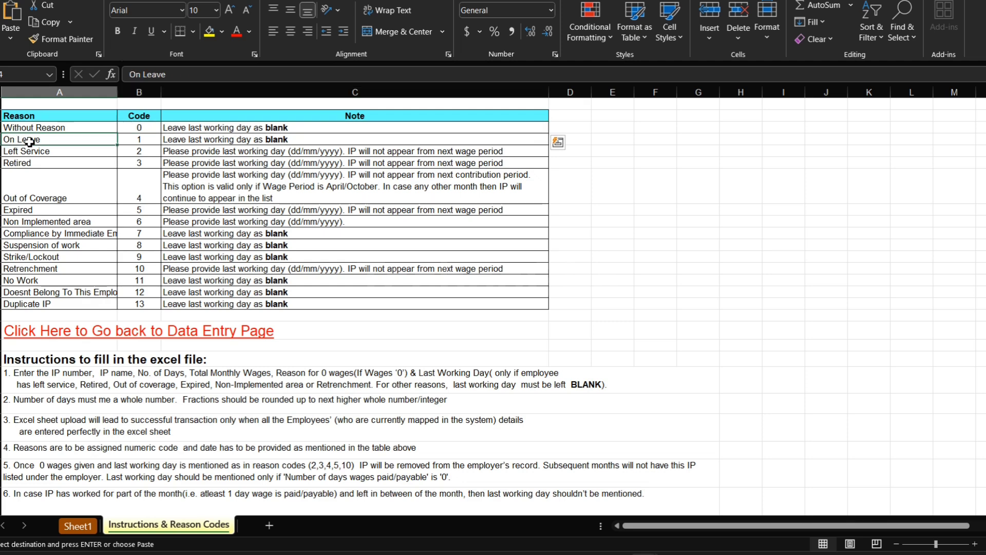
click(148, 141)
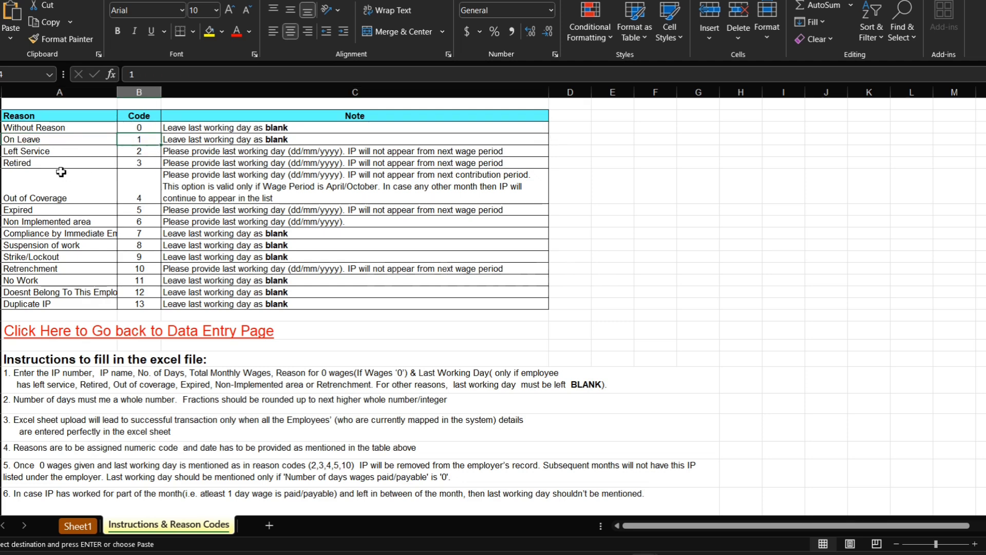
click(29, 155)
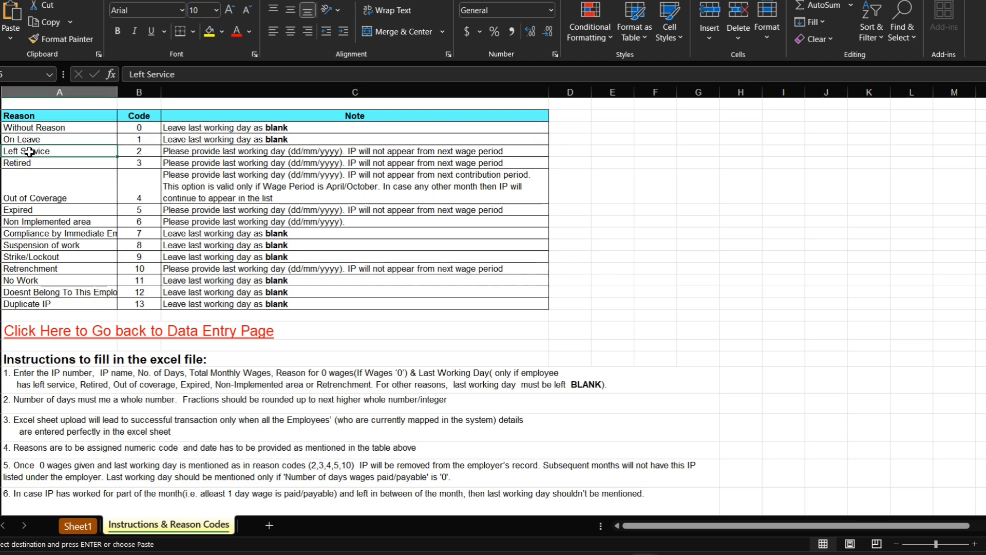
click(142, 151)
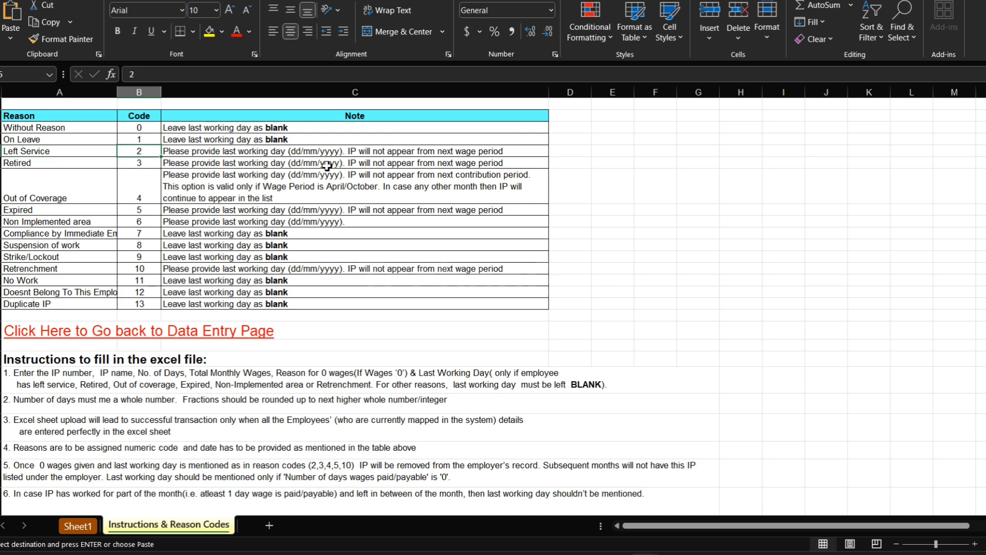
click(77, 525)
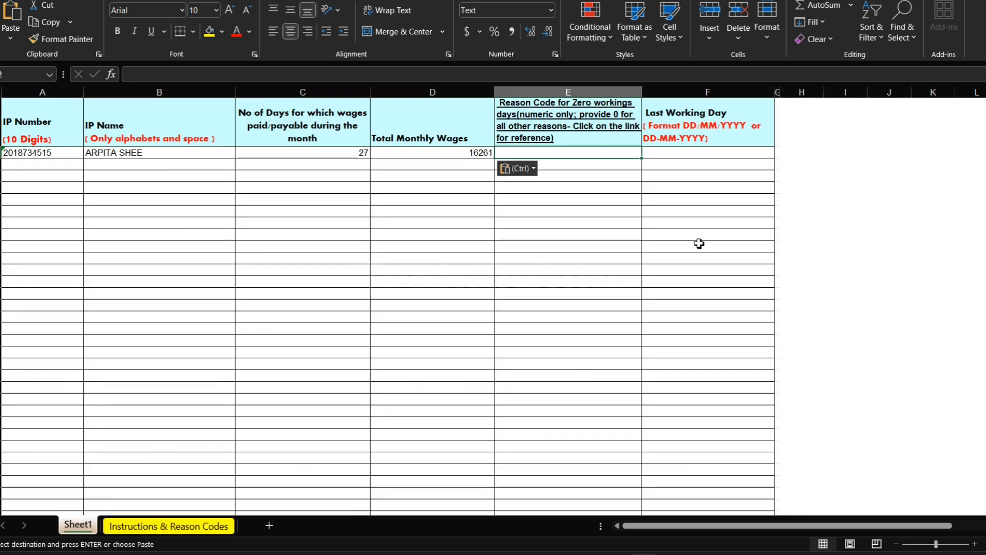
Check the Last Working Day column against the Retired and Out of Coverage codes on the Instructions & Reason Codes sheet.
click(714, 155)
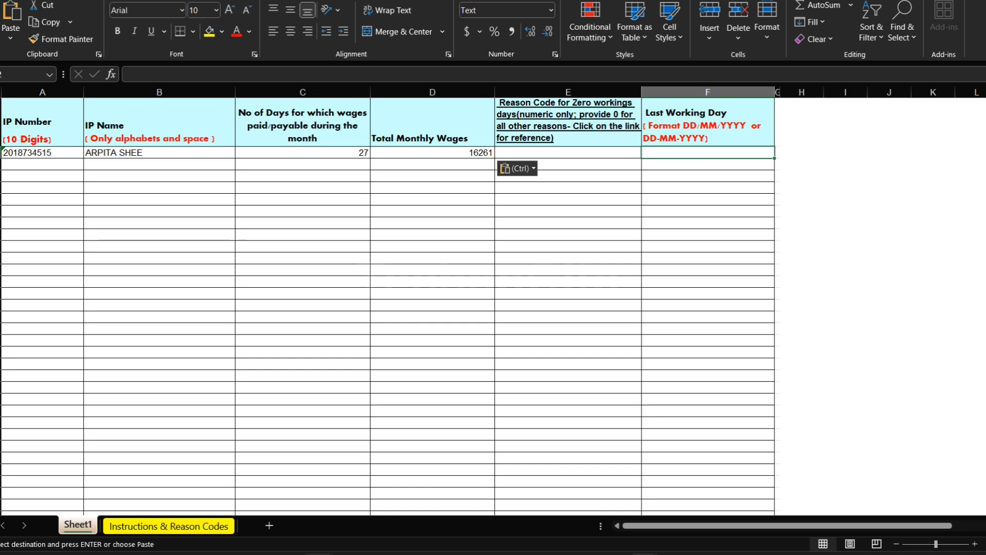
click(201, 530)
click(201, 530)
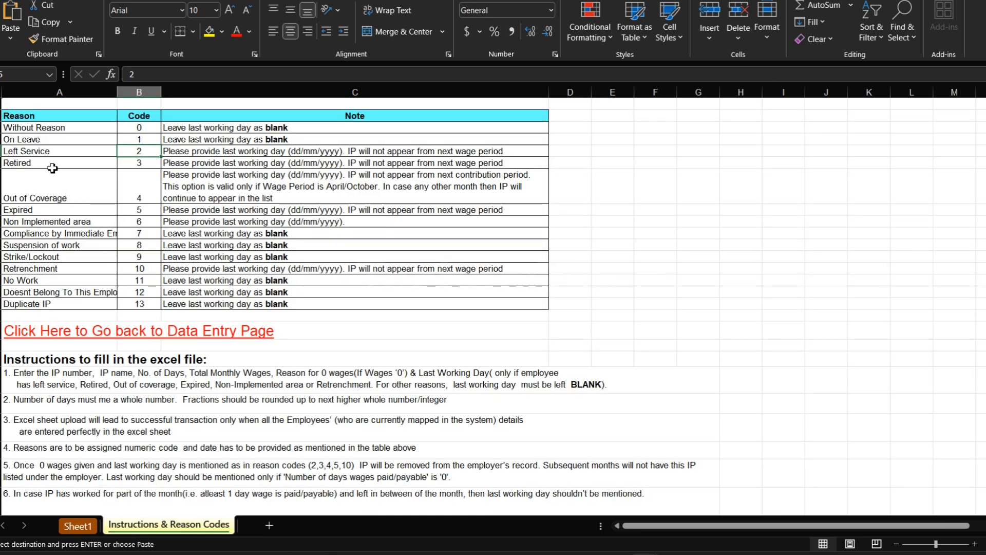
click(146, 166)
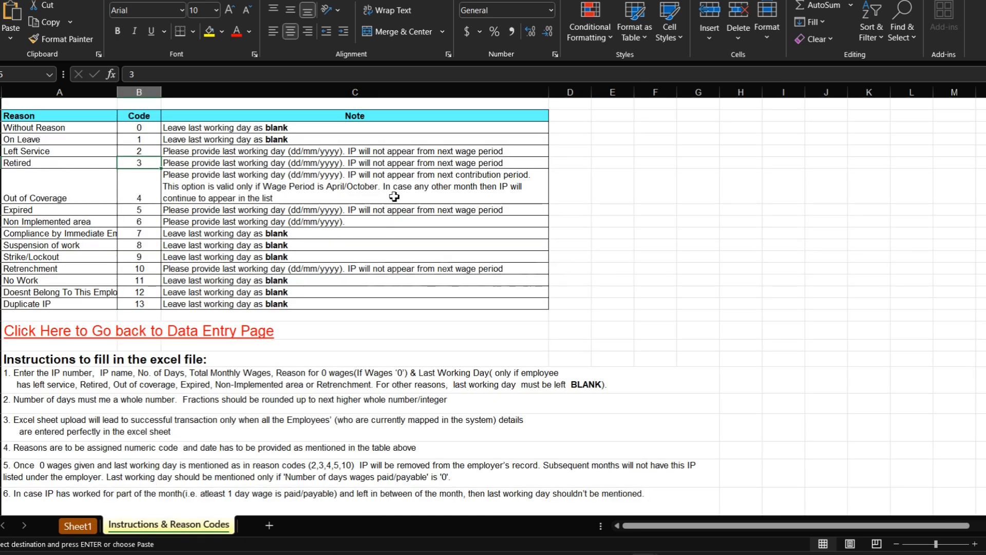
click(59, 191)
click(152, 191)
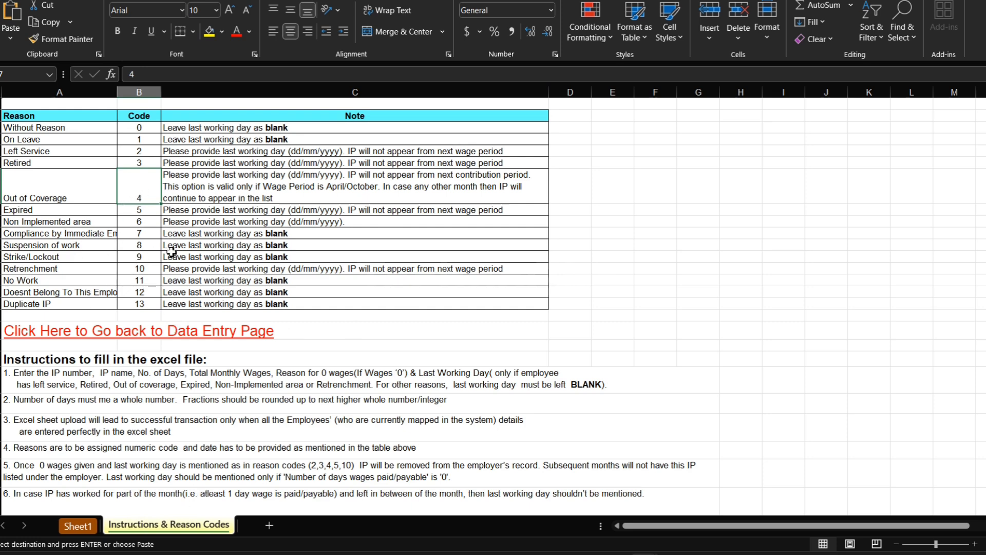
click(77, 526)
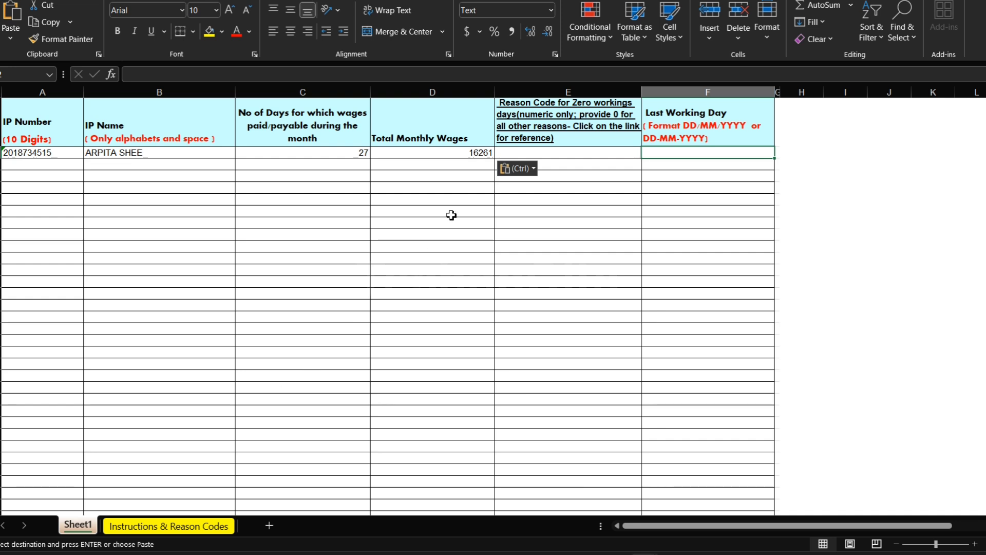
Enter reason code 0 for the first employee in the template's zero-working-days column.
click(451, 154)
key(Right)
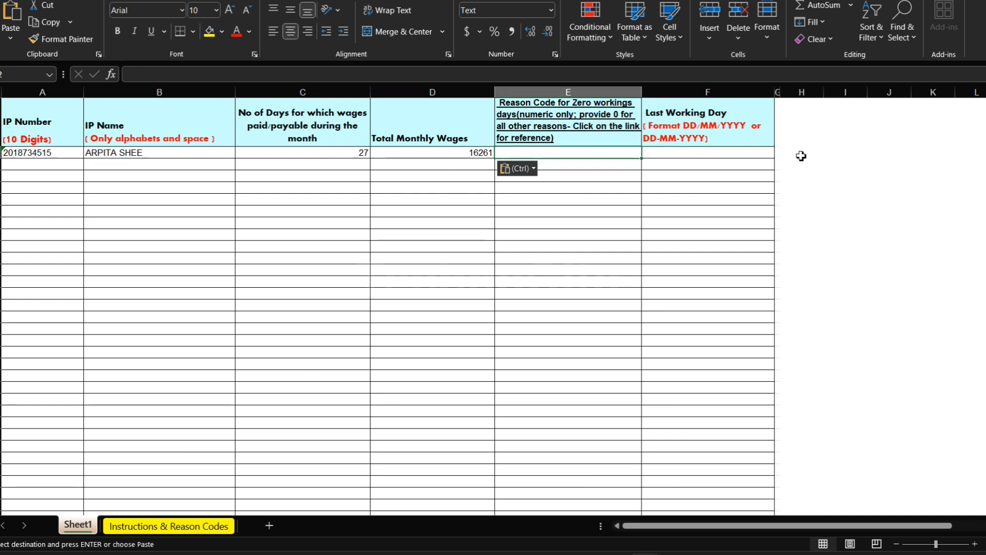
text(0)
key(Return)
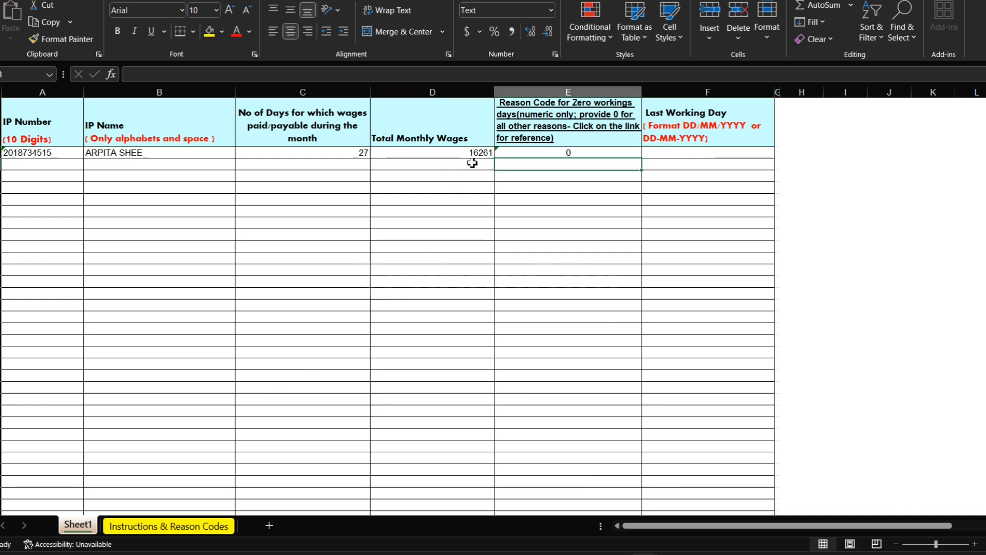
Save the filled template in its existing file format, continuing past the compatibility check, and close the workbook.
click(208, 198)
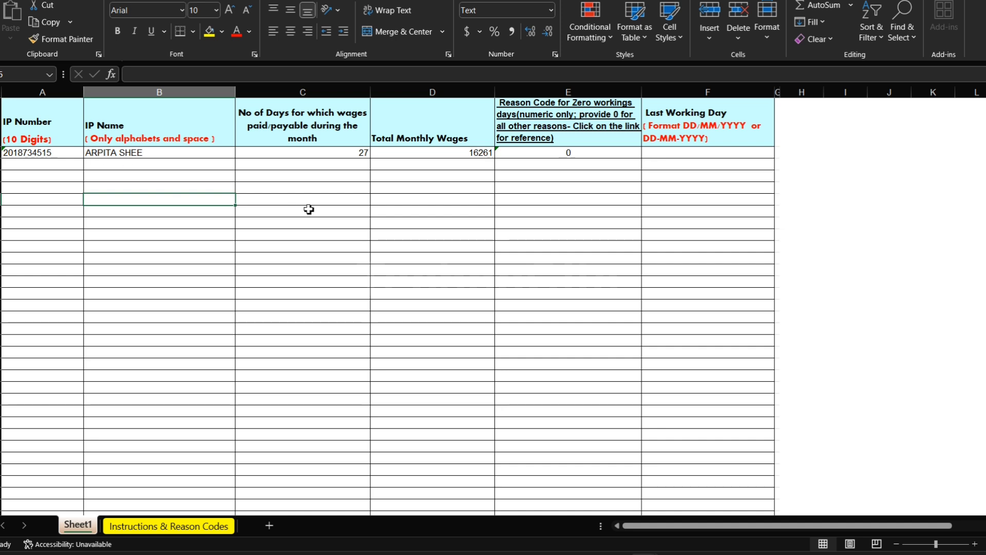
key(ctrl+s)
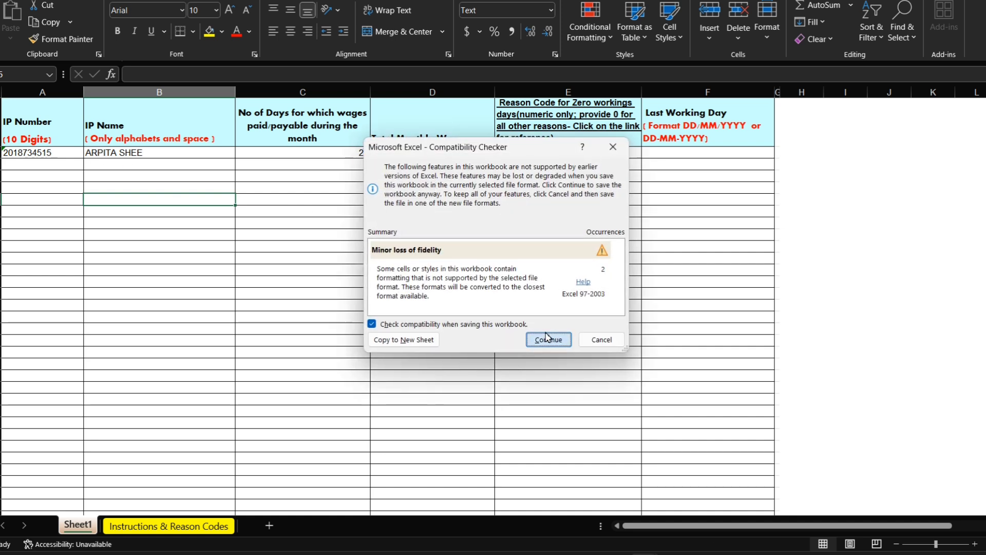
click(547, 339)
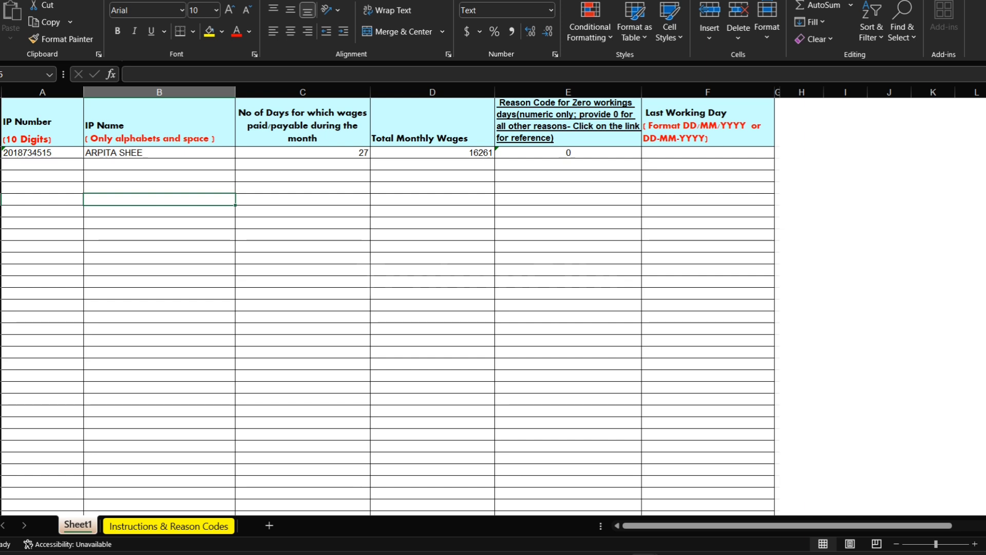
click(983, 1)
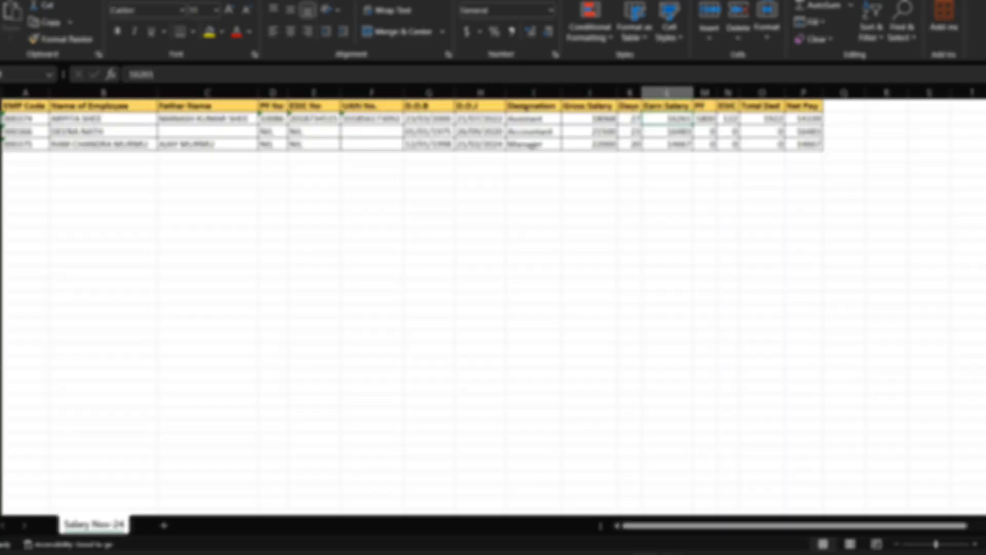
Switch to the ESIC Monthly Contribution page in the browser and set the contribution period to Nov 2024.
click(615, 554)
click(669, 509)
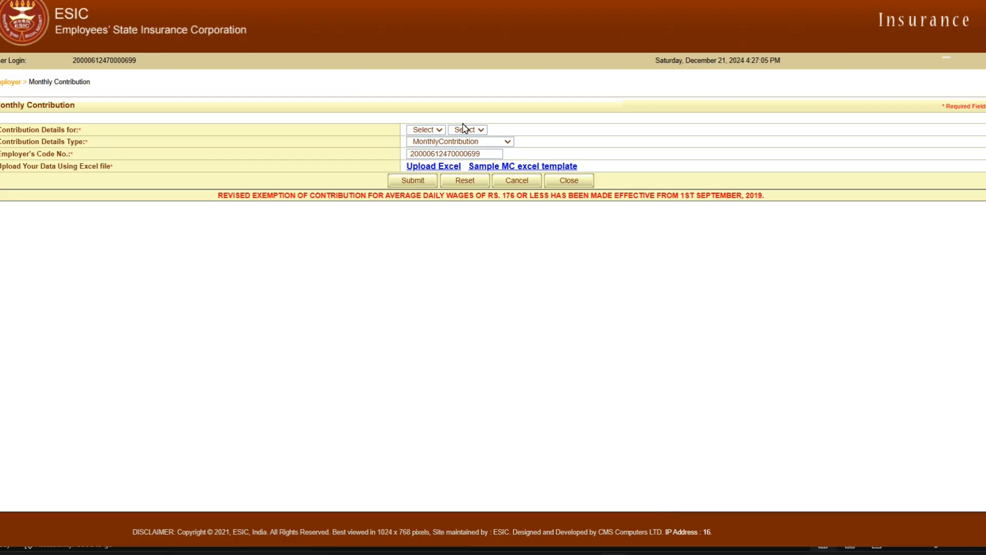
click(442, 131)
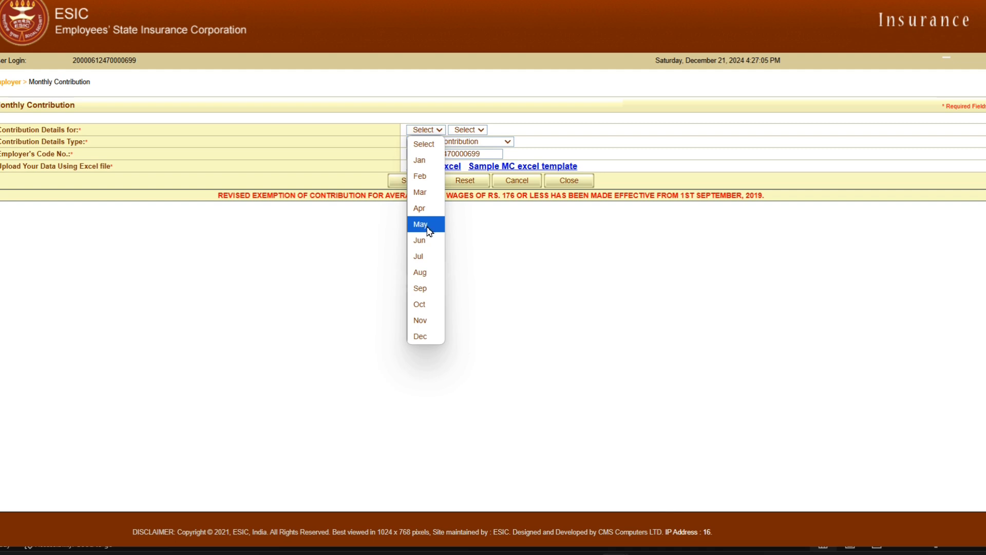
click(428, 224)
click(443, 132)
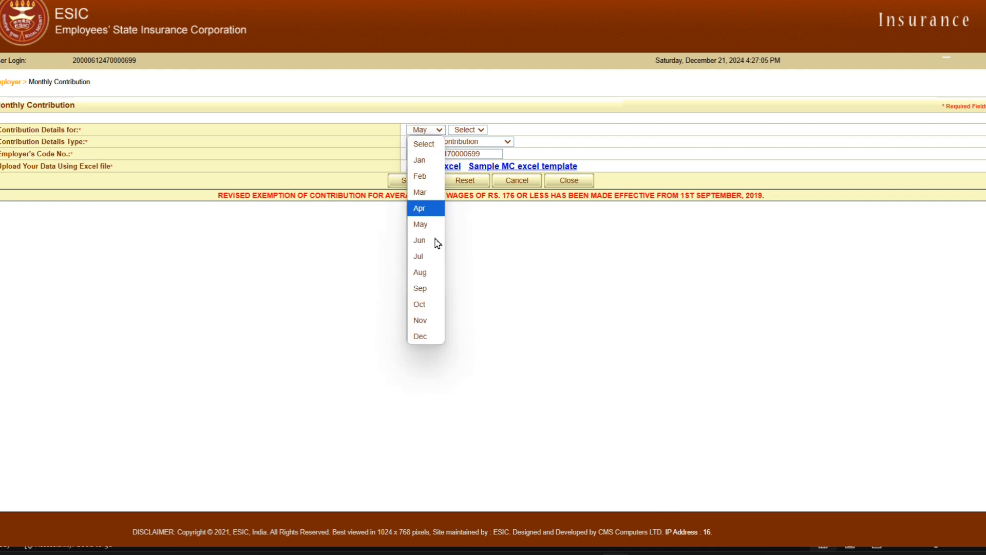
click(419, 319)
click(481, 132)
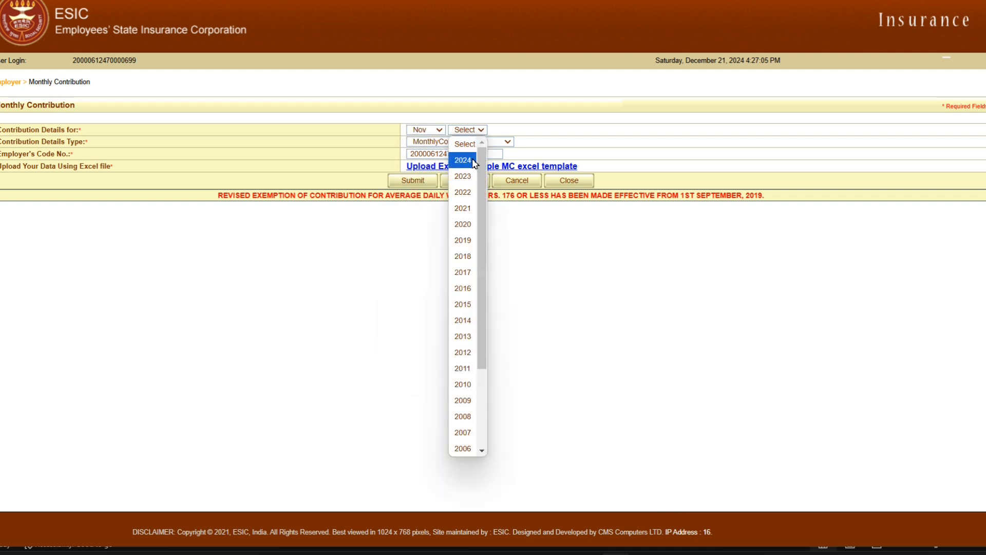
click(470, 160)
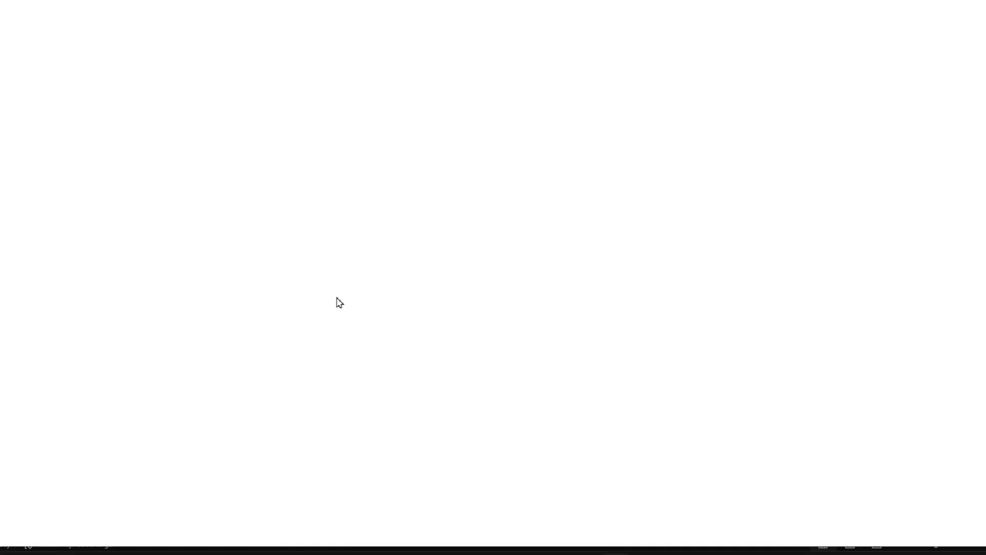
Upload MC_Template1.xls from the Downloads folder as the monthly contribution file and review the calculated contribution amounts.
click(370, 313)
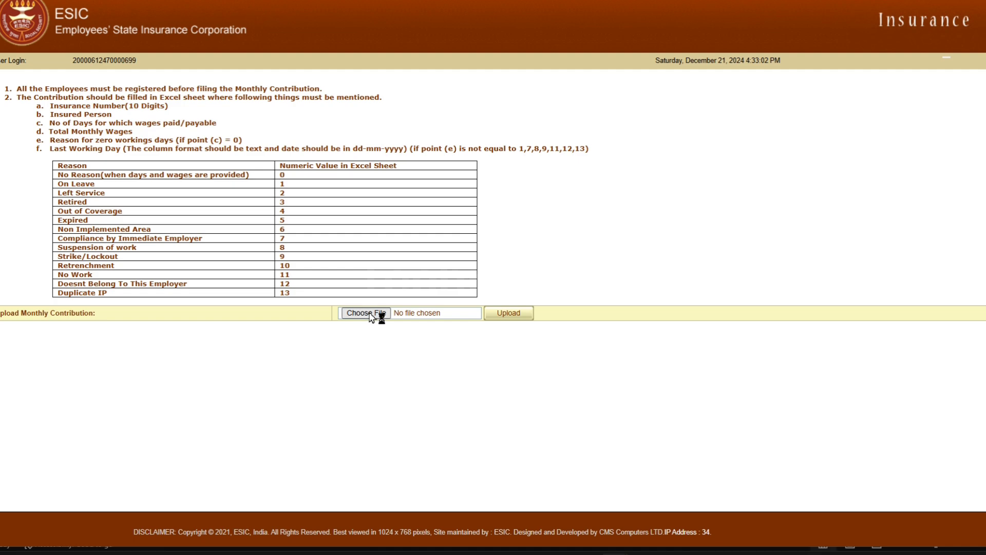
click(51, 93)
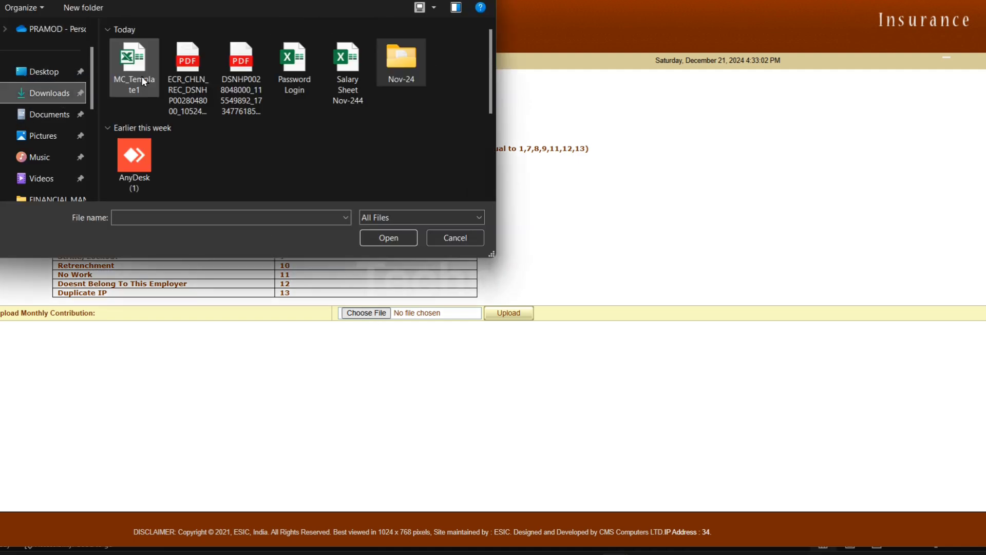
double_click(139, 77)
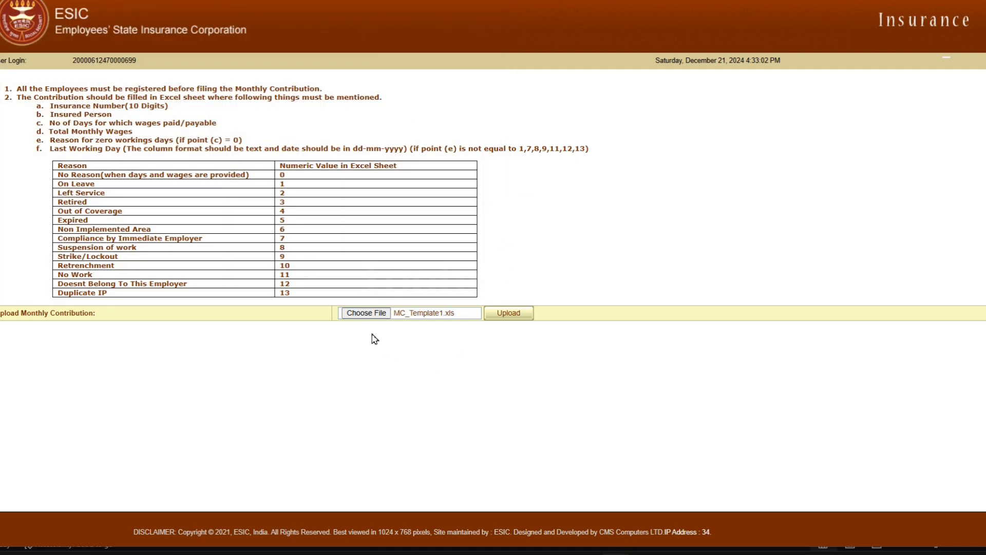
click(514, 315)
click(618, 59)
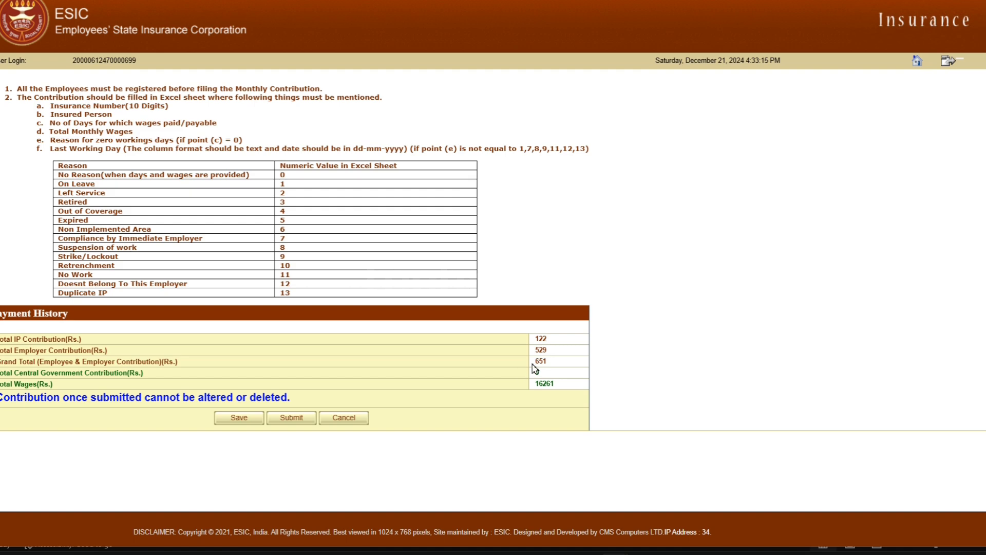
drag(536, 338, 550, 343)
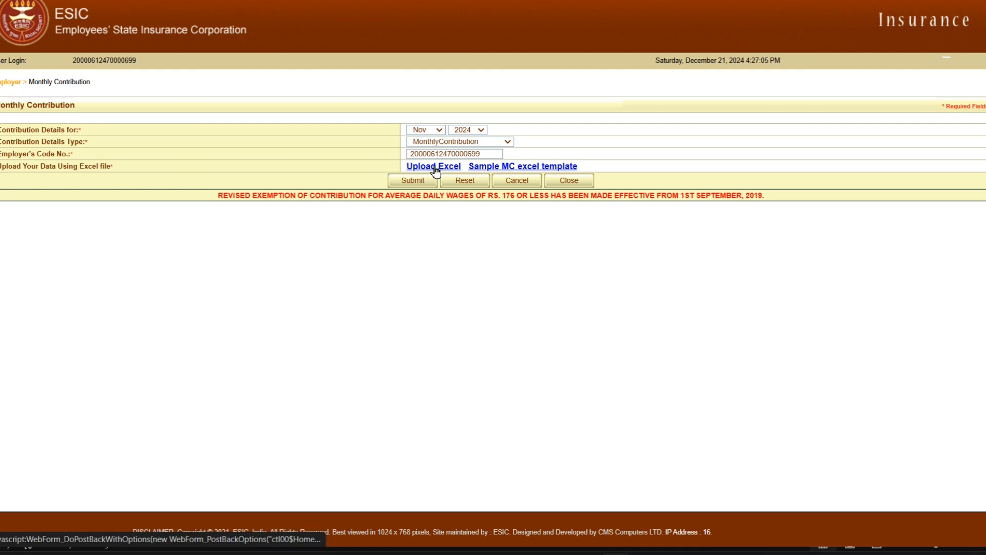
Open the online contribution entry form for Nov 2024 and copy the employee's 27 paid days from the salary sheet into it.
click(413, 181)
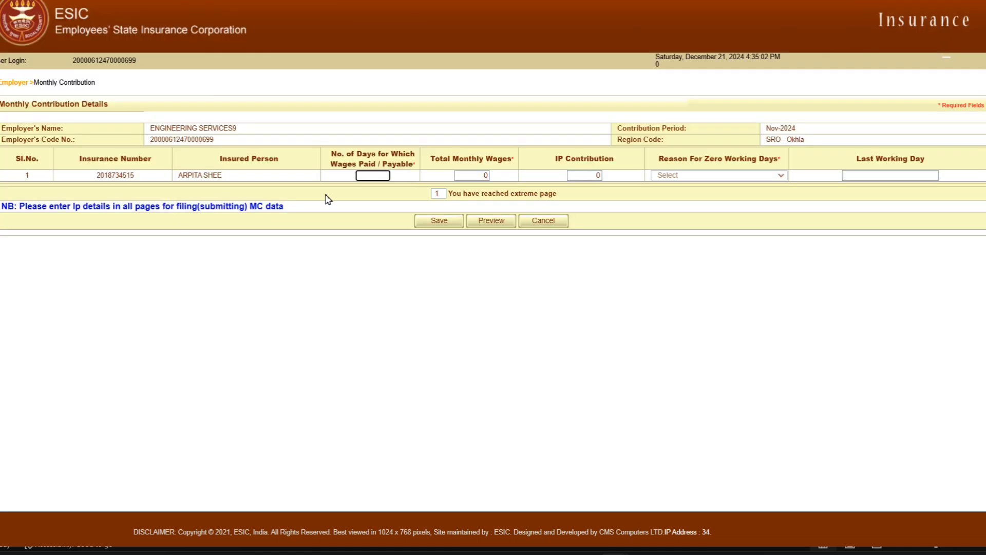
key(Tab)
key(Tab)
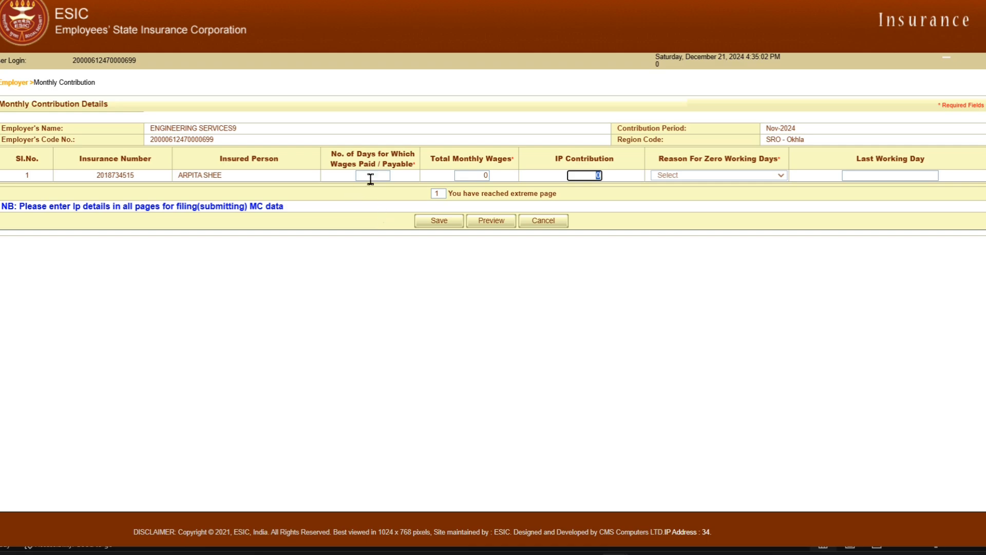
click(371, 175)
key(alt+Tab)
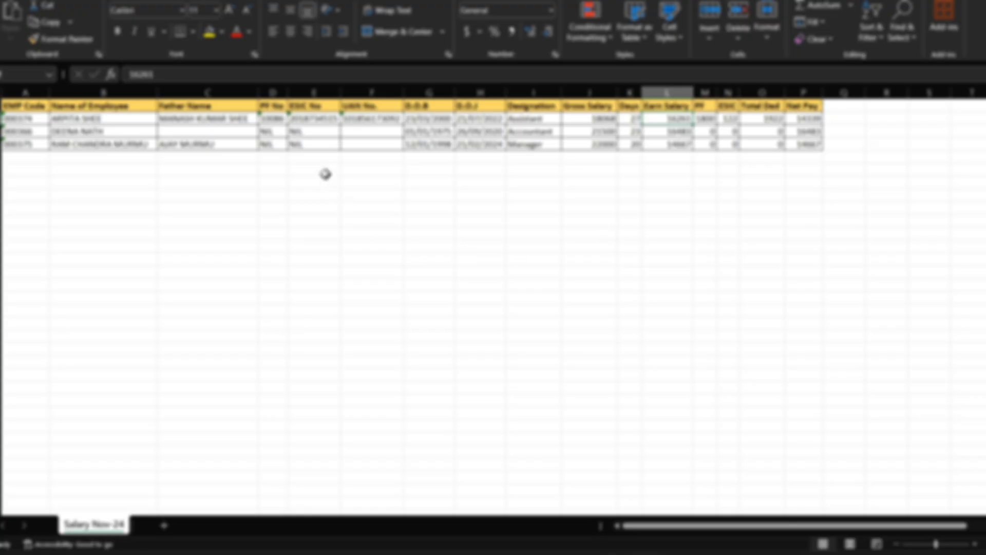
click(632, 121)
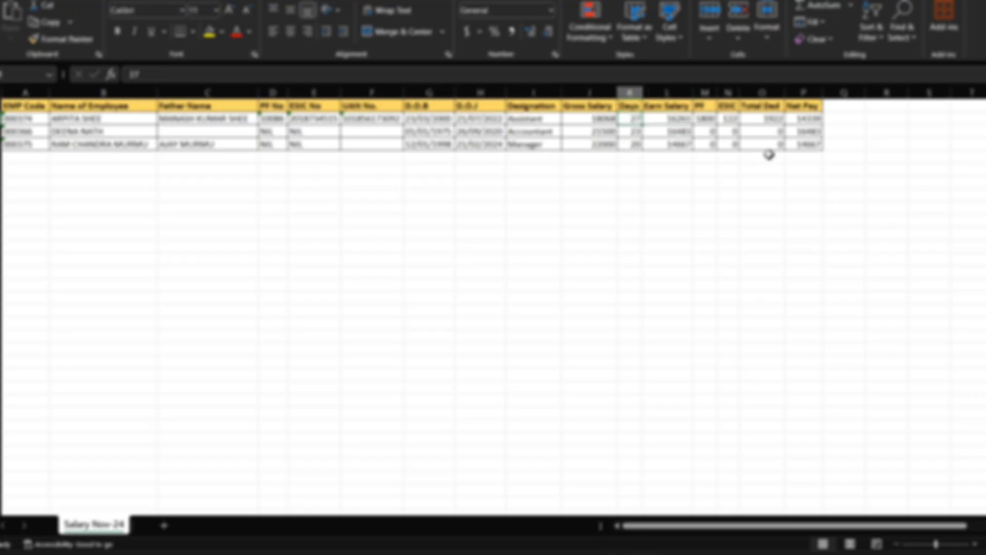
key(ctrl+c)
key(alt+Tab)
key(ctrl+v)
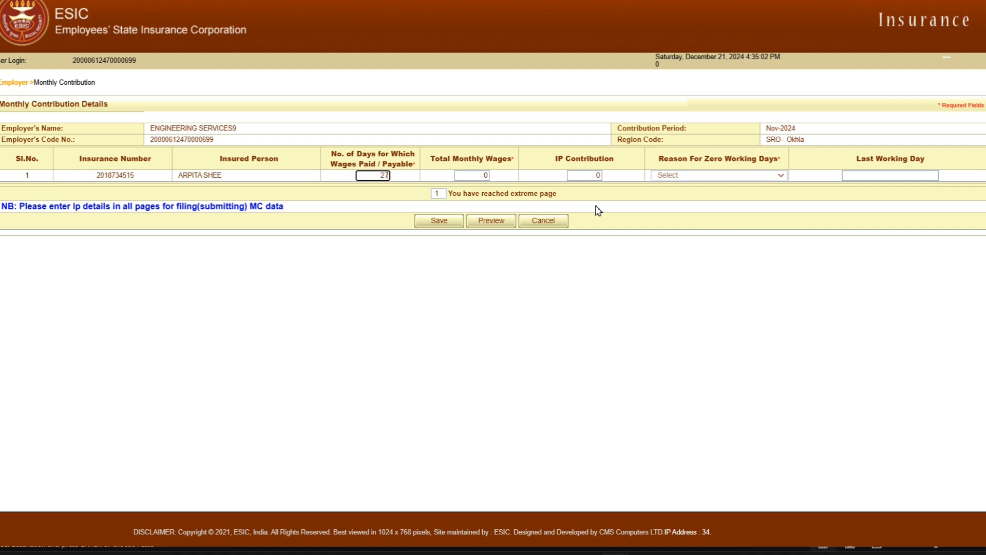
Copy the employee's earned salary of 16261 from the salary sheet into the total monthly wages and let the IP contribution calculate.
key(Tab)
key(alt+Tab)
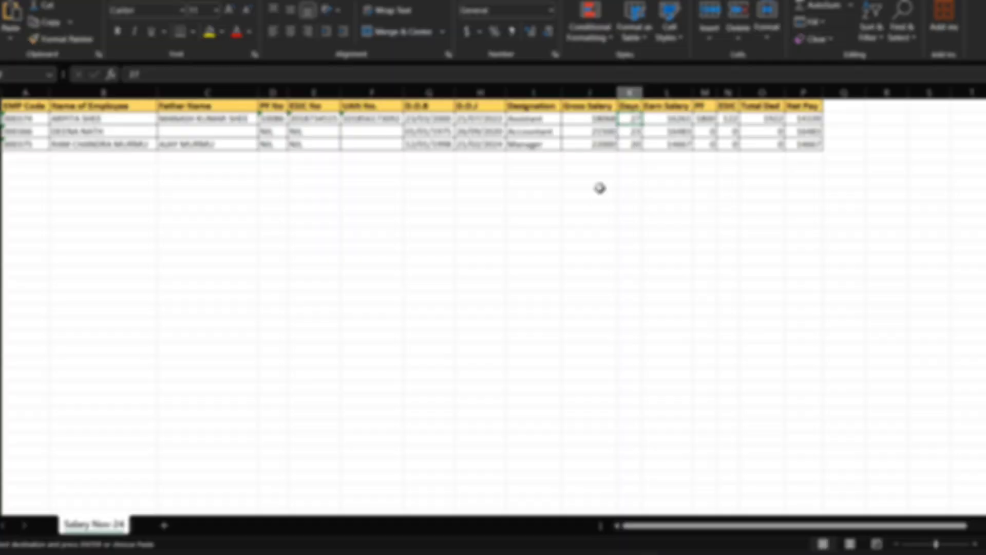
click(679, 119)
key(ctrl+c)
key(alt+Tab)
key(ctrl+v)
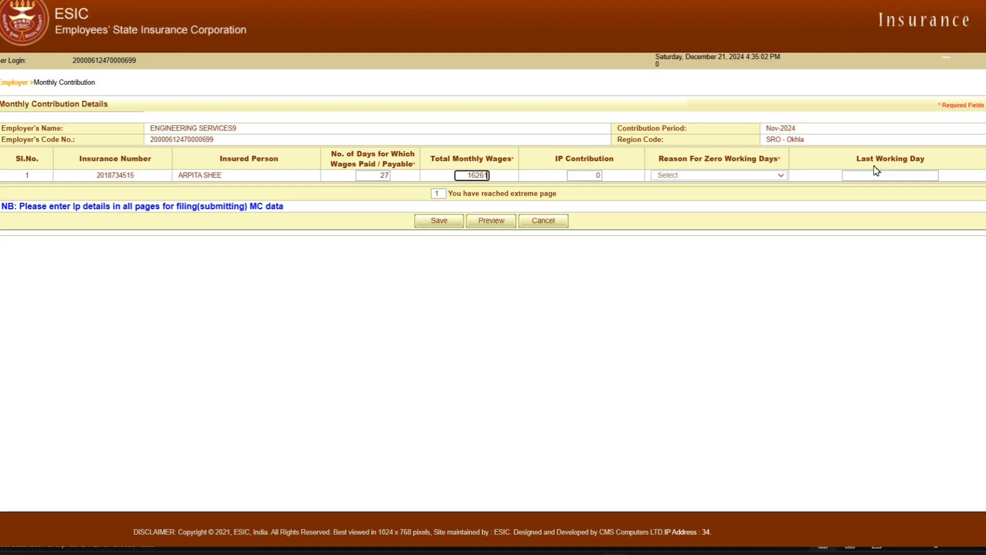
click(875, 167)
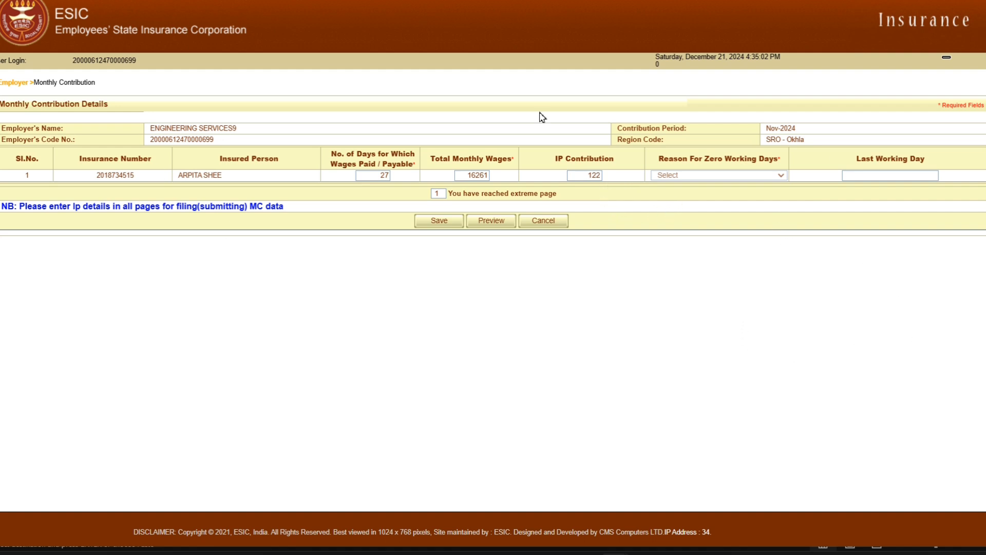
Set the employee's wage-paid days to 0 and choose On Leave as the reason for zero working days.
double_click(382, 175)
click(708, 177)
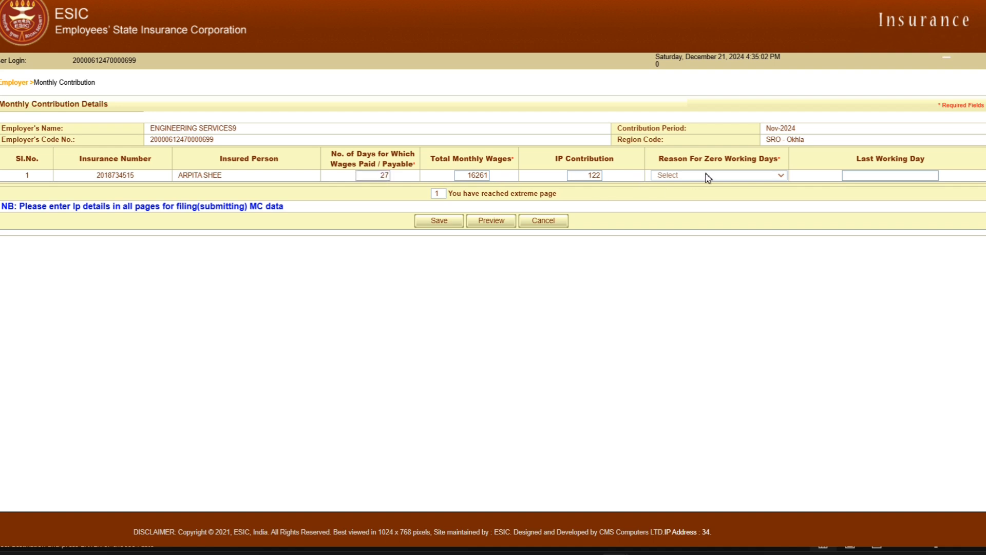
double_click(385, 175)
text(0)
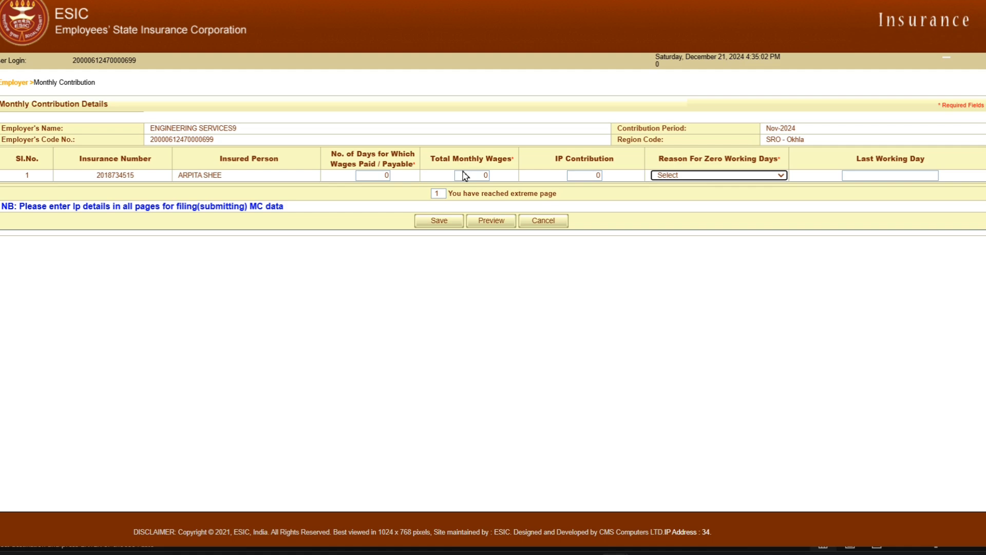
click(755, 175)
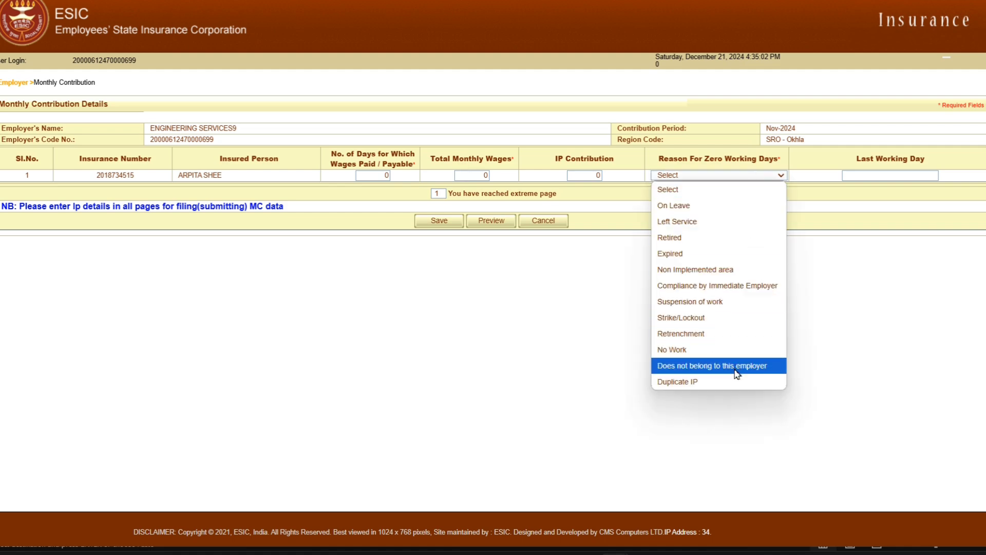
click(709, 206)
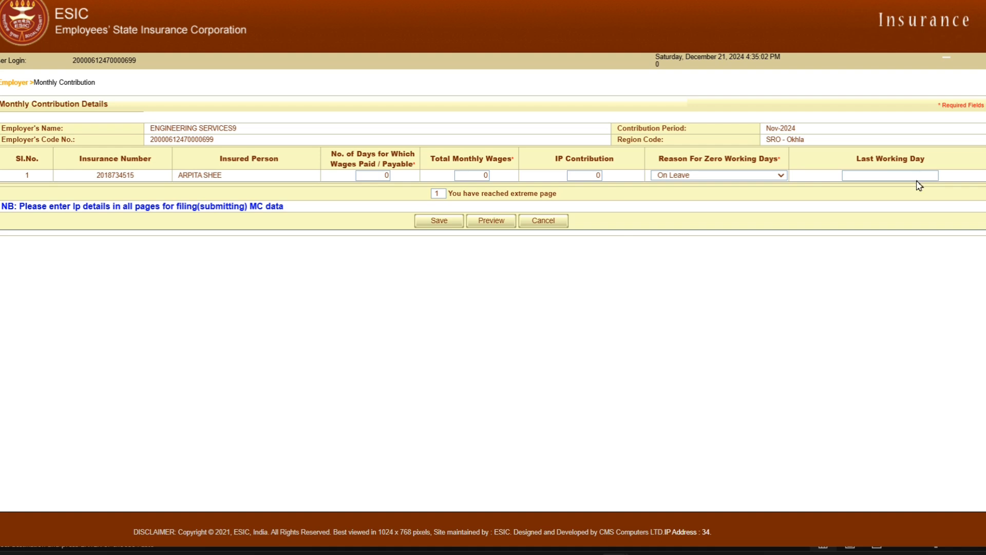
Change the zero-working-days reason to Left Service and bring the last working day calendar to November 2024.
click(756, 178)
click(726, 224)
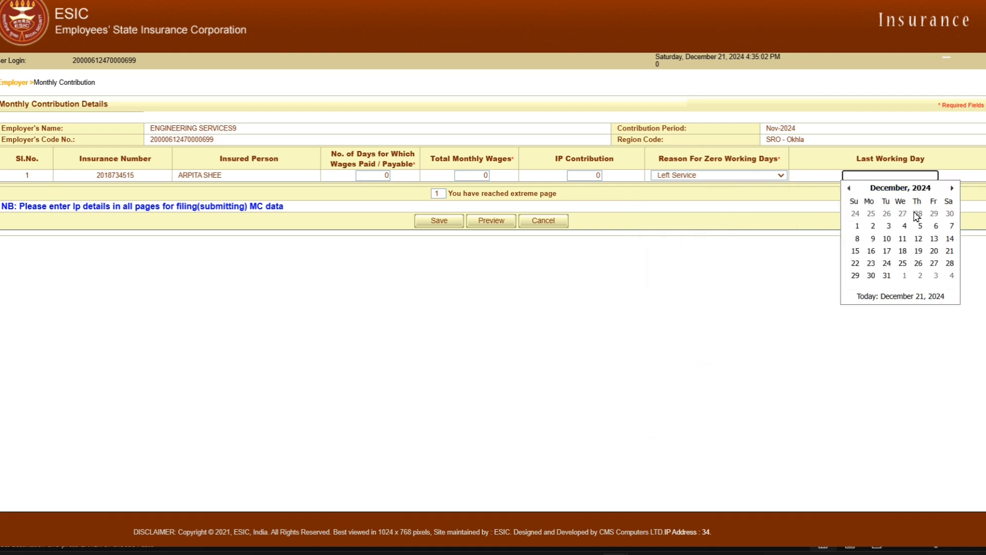
click(849, 188)
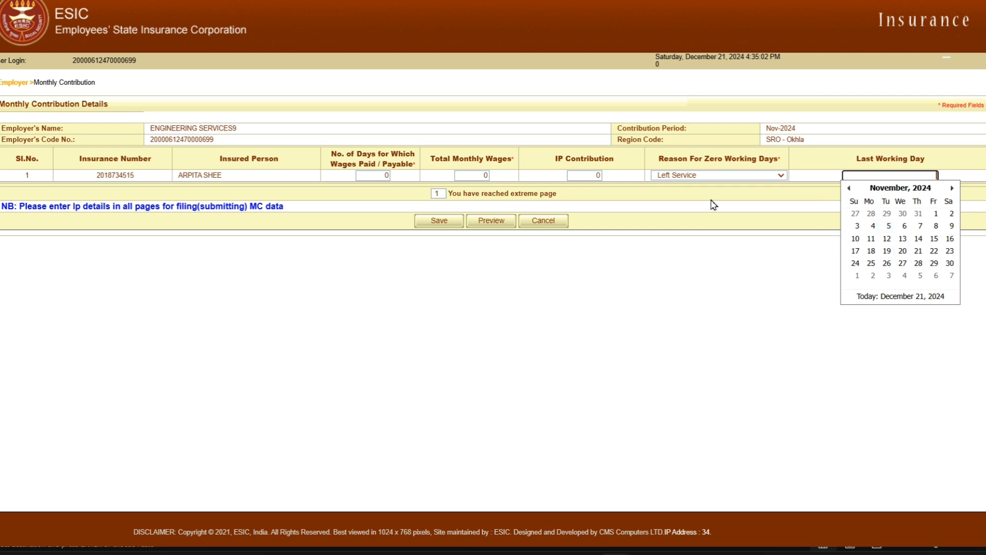
Set the employee's wage-paid days back to 27 and the total monthly wages to 16261.
click(377, 176)
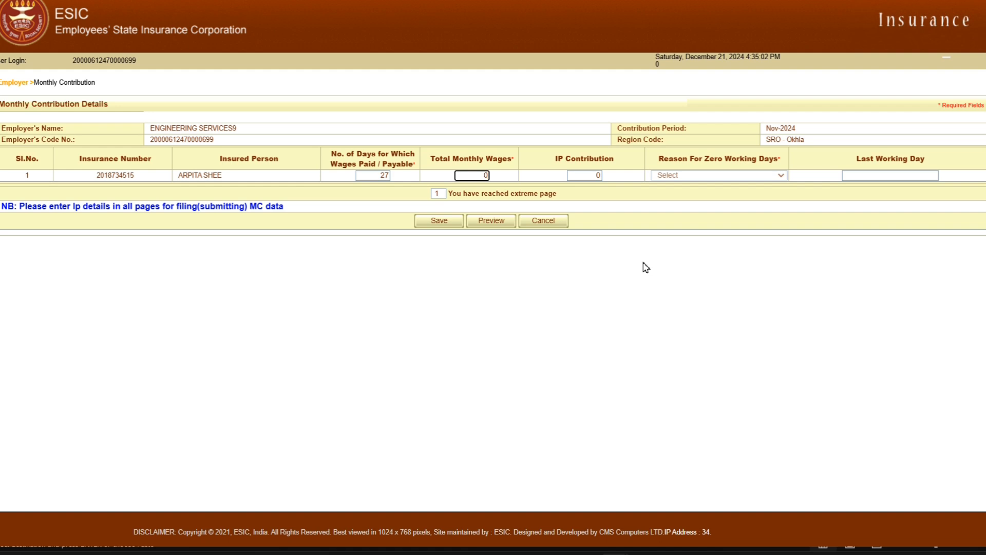
click(490, 176)
key(BackSpace)
key(ctrl+v)
key(Tab)
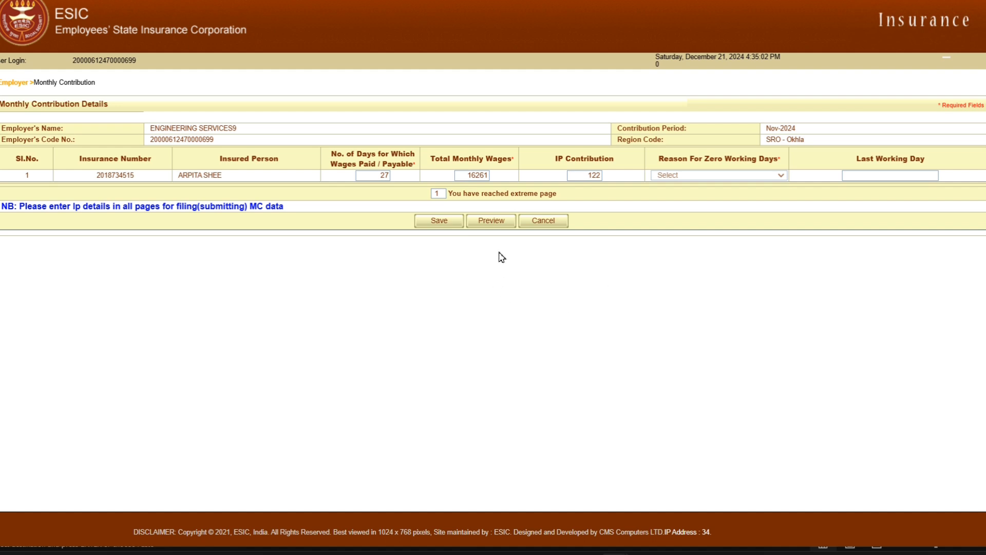
Preview the contribution totals, mark the data as verified, and submit the contribution, accepting the browser prompt.
click(496, 226)
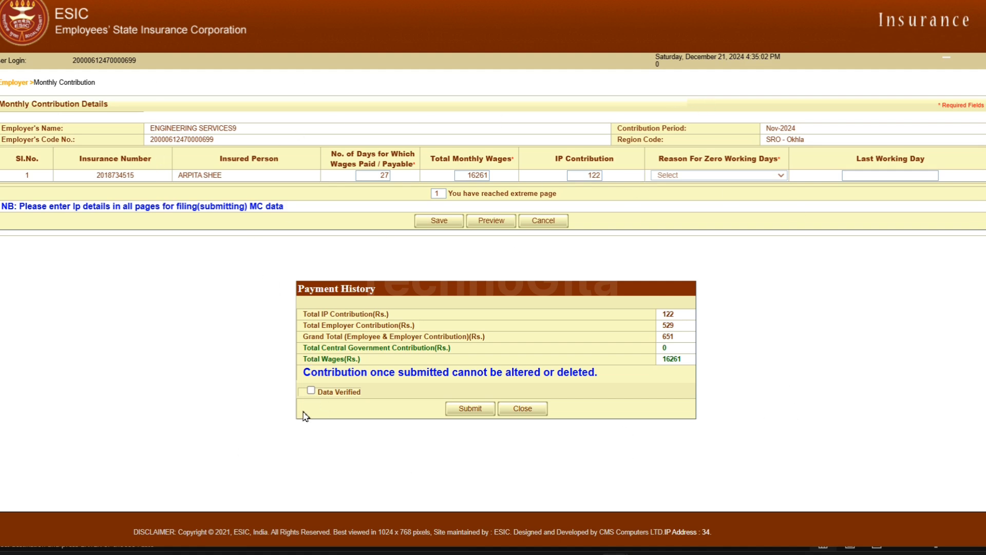
click(311, 390)
click(471, 409)
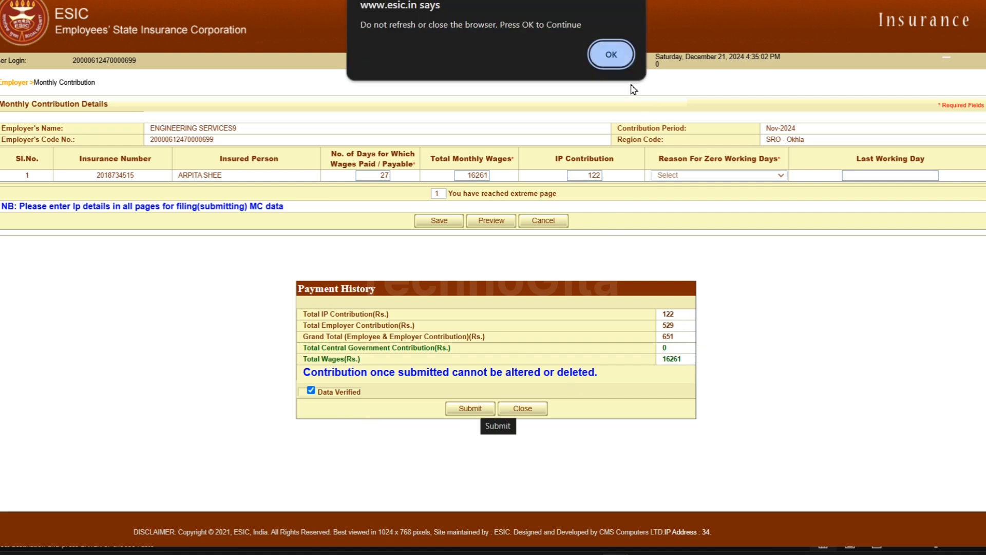
click(611, 56)
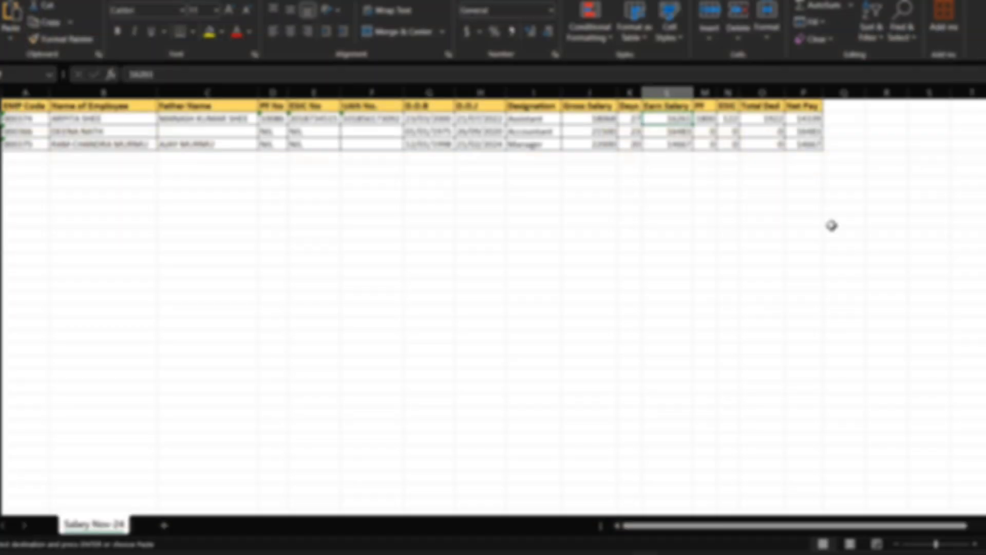
Return to the ESIC portal home page, open Generate Challan, and list the employer's payment details.
mouse_move(617, 552)
click(613, 501)
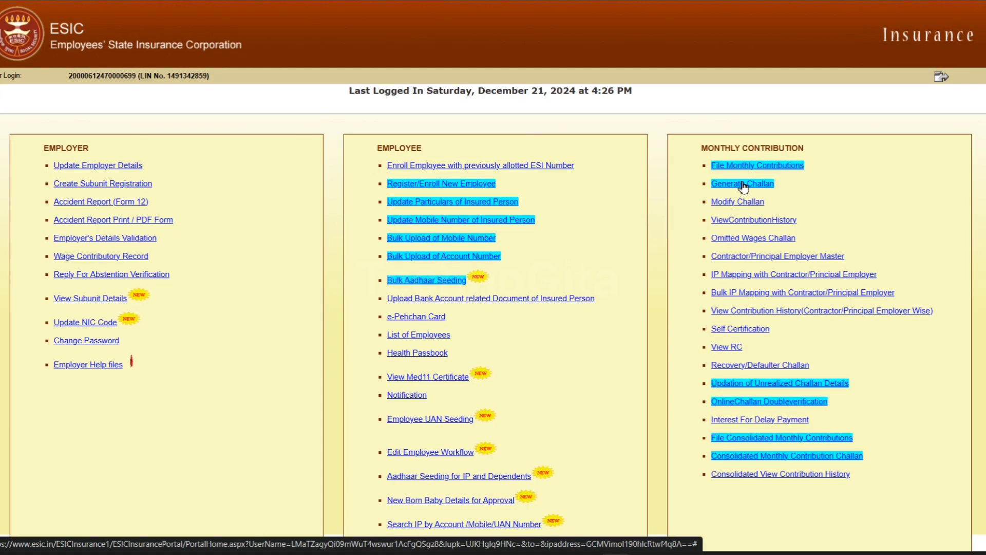
click(754, 187)
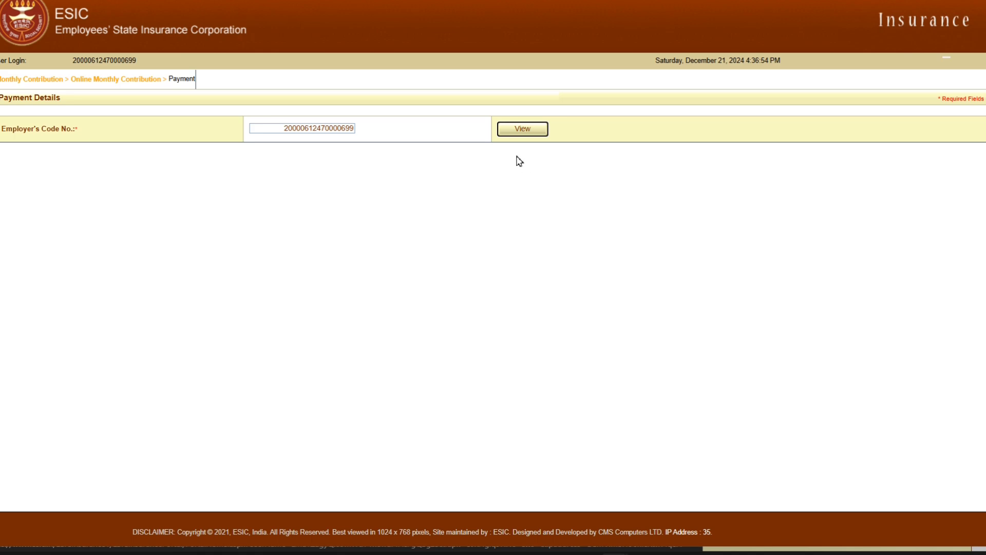
click(521, 132)
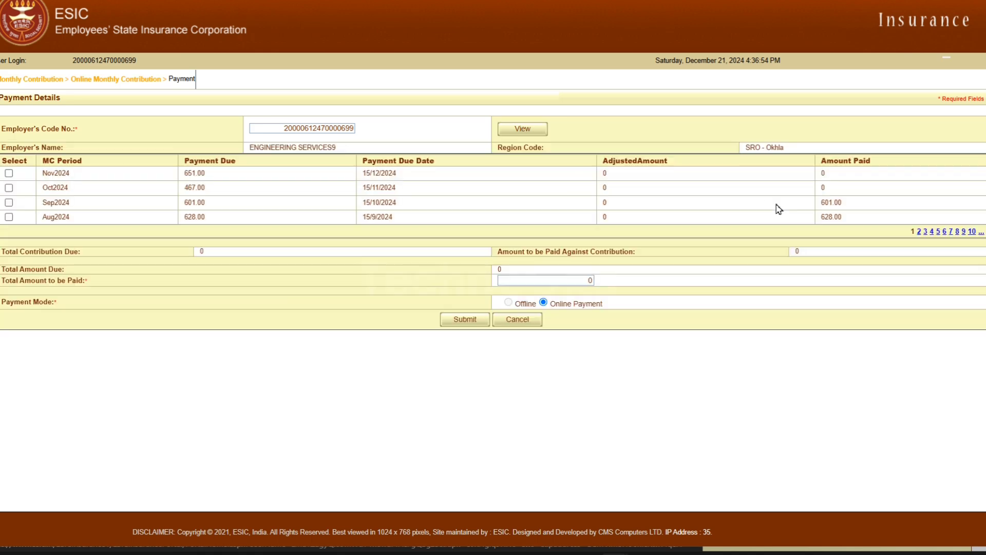
Select the Nov2024 contribution, set the total amount to be paid to 651, and submit it for online payment, accepting the prompt.
click(8, 174)
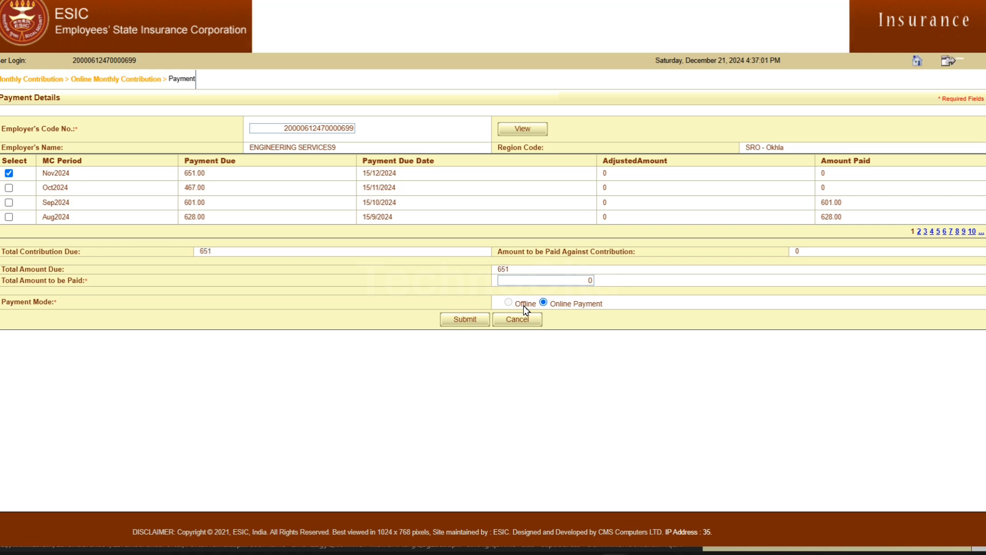
double_click(503, 270)
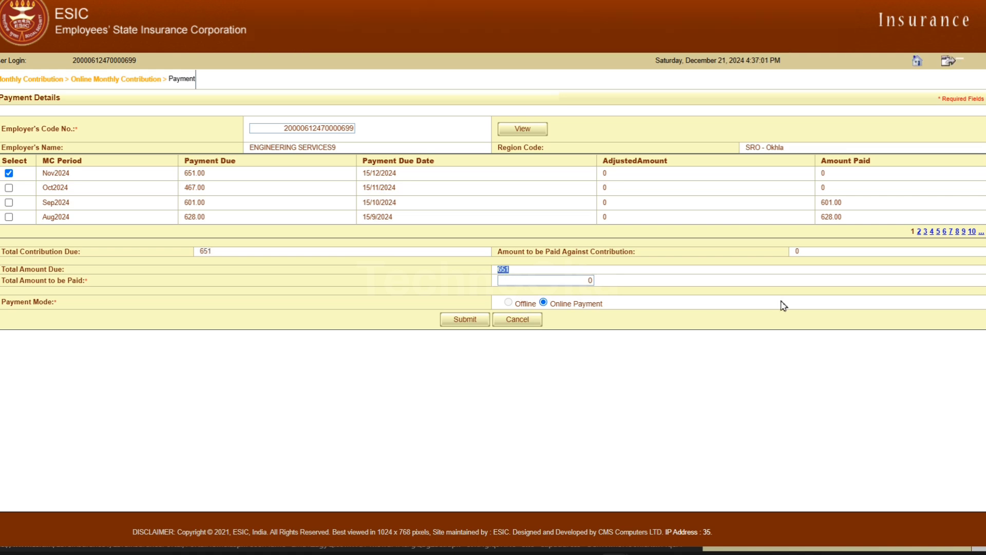
key(Tab)
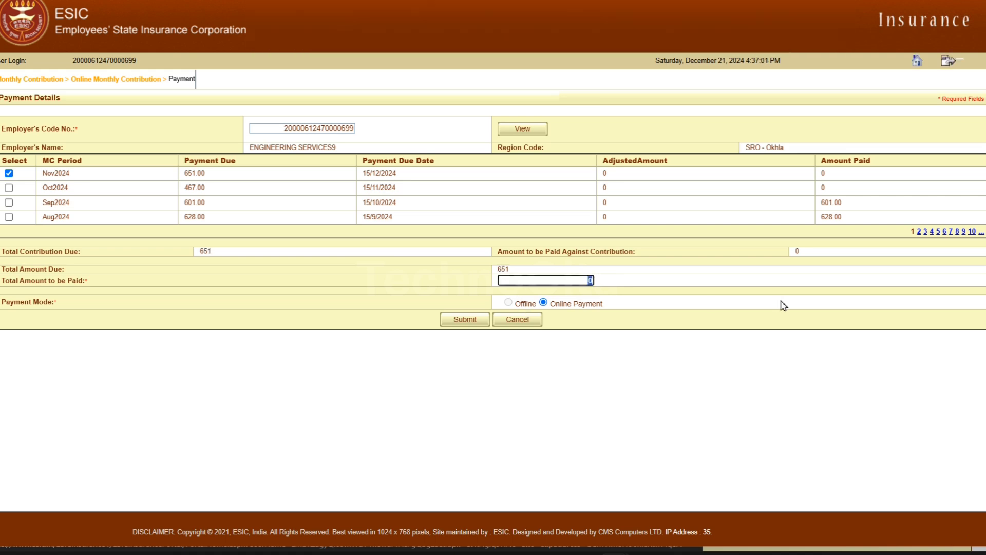
key(Tab)
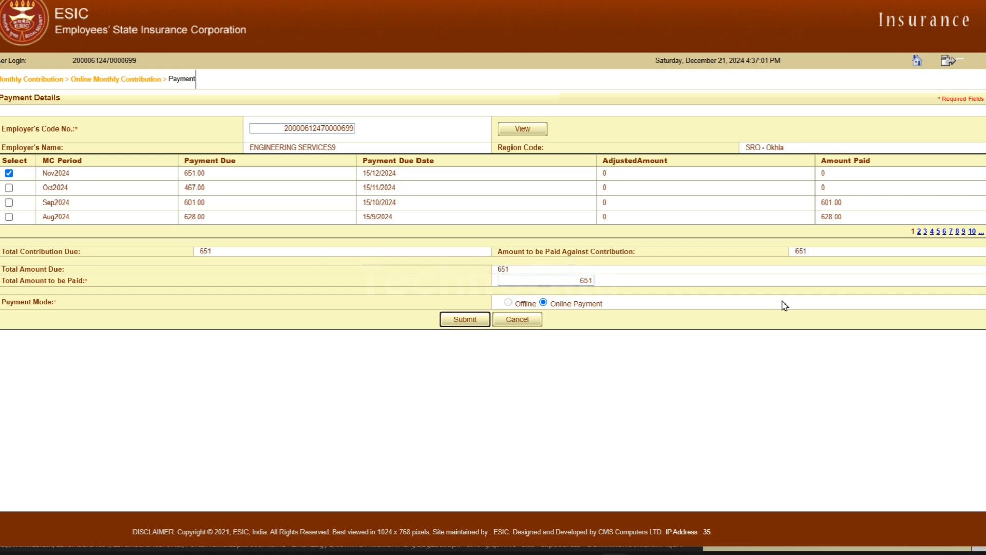
click(480, 321)
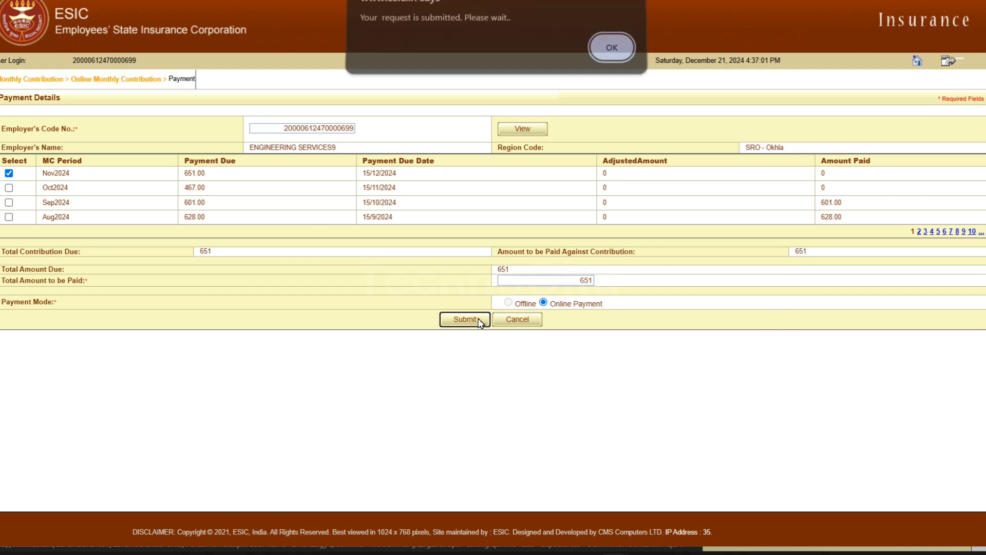
click(612, 56)
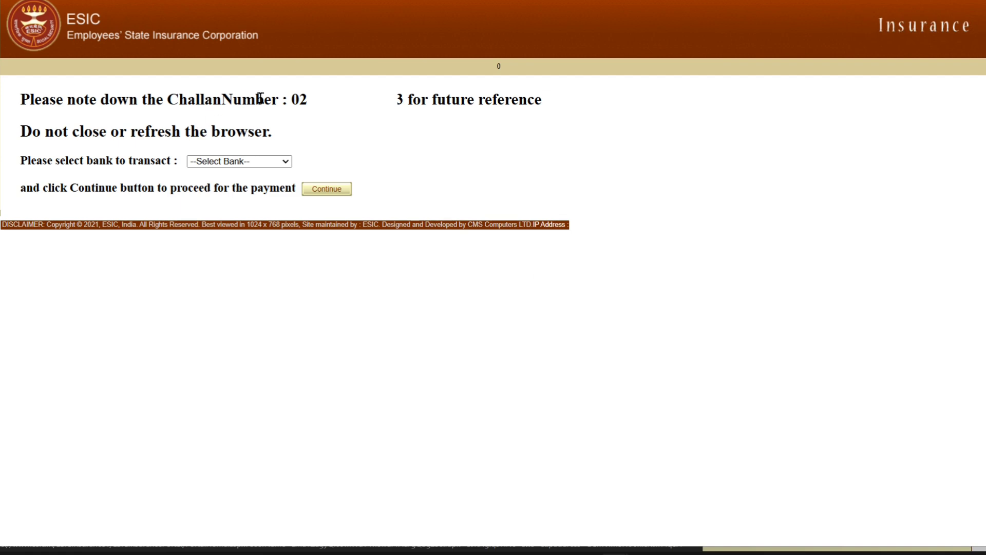
Highlight the generated challan number for reference and check which banks are available for the payment.
drag(299, 98, 406, 99)
click(397, 131)
drag(298, 99, 404, 99)
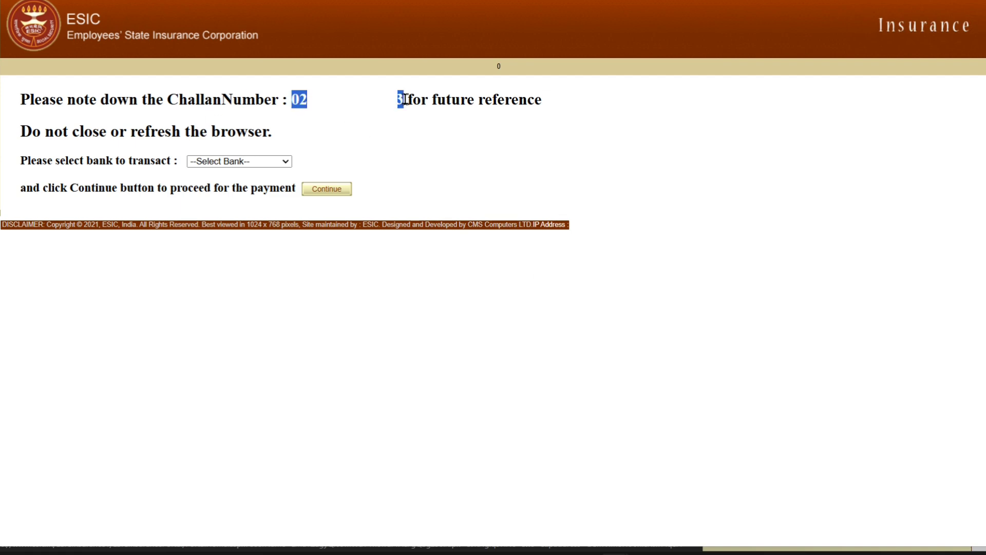
click(445, 162)
click(282, 163)
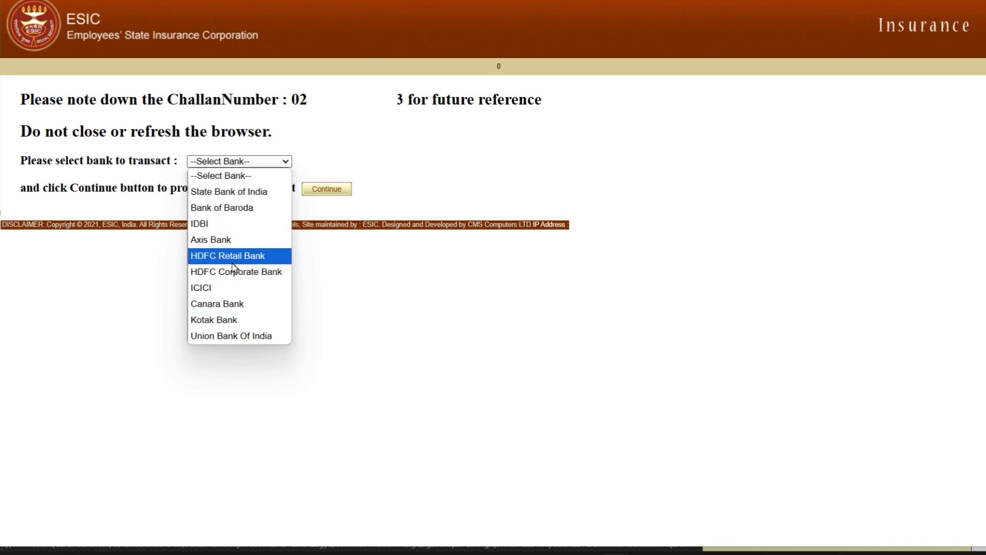
click(433, 303)
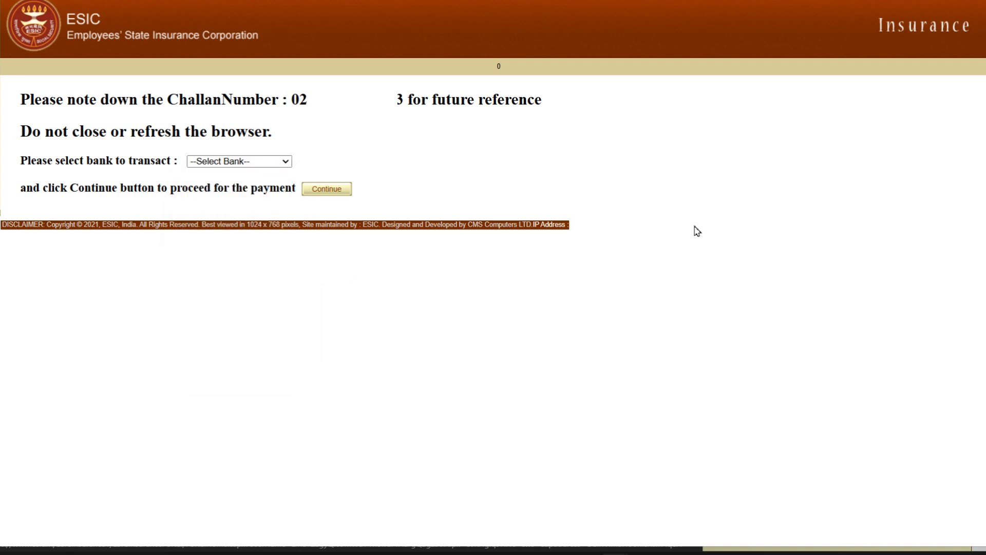
double_click(296, 100)
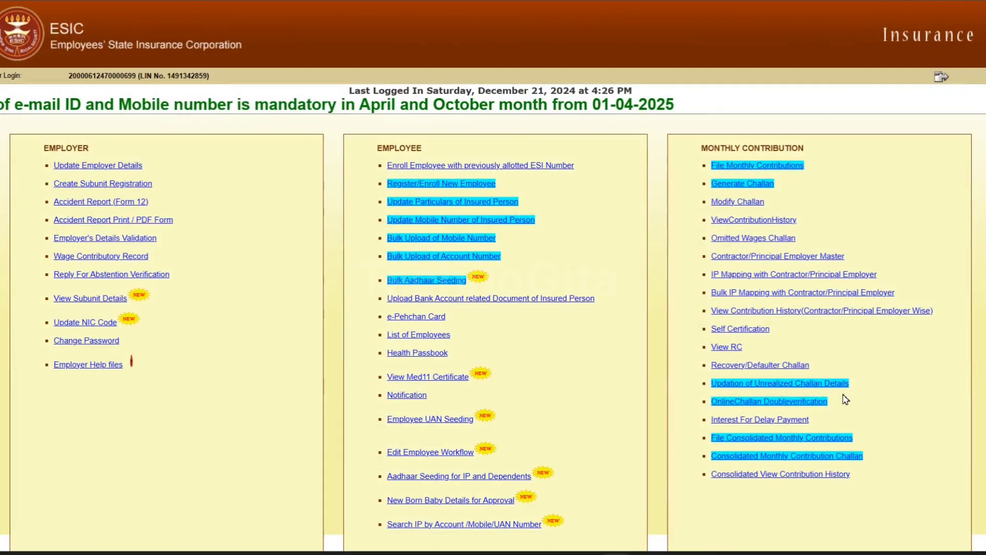
Open OnlineChallan Doubleverification from the portal home page, enter the generated challan number, and submit it.
click(761, 405)
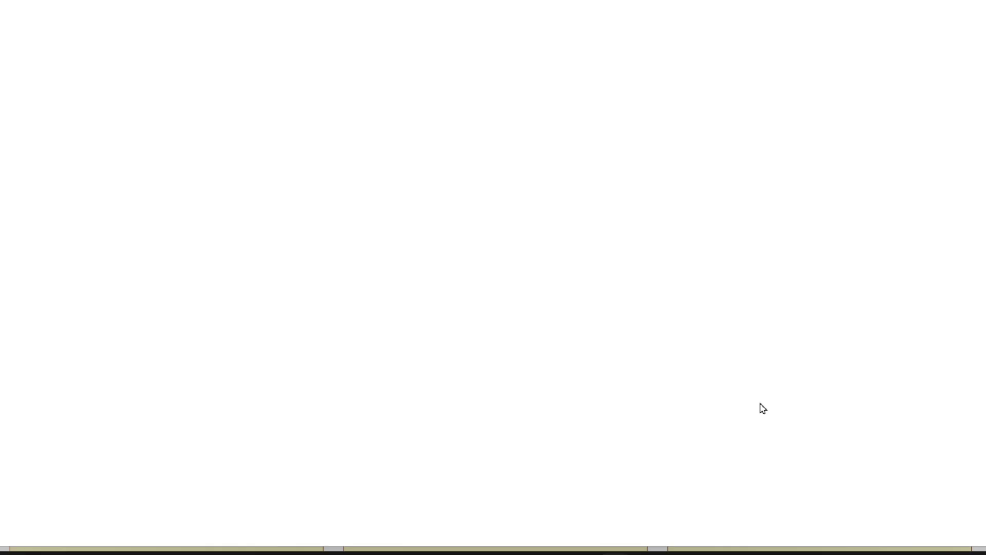
click(349, 165)
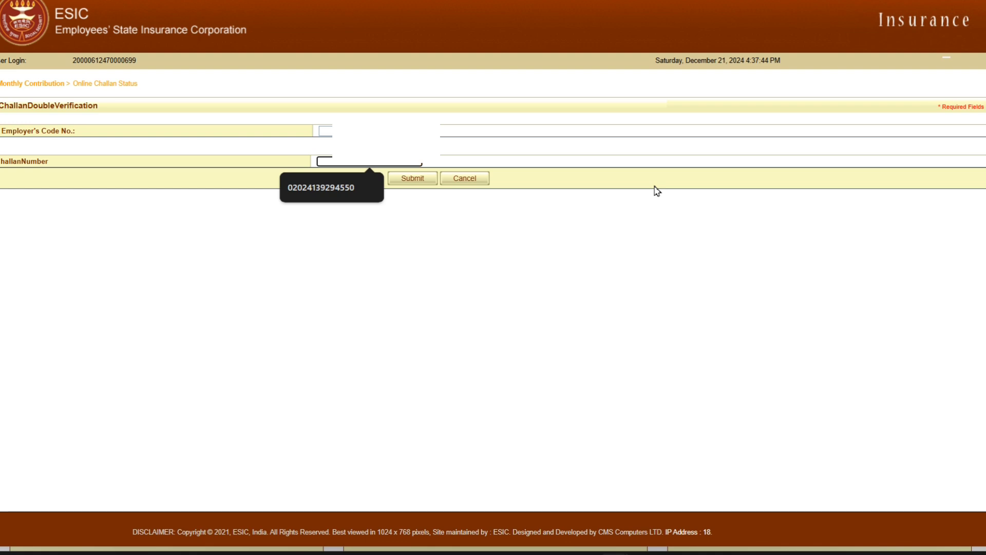
key(Down)
key(Return)
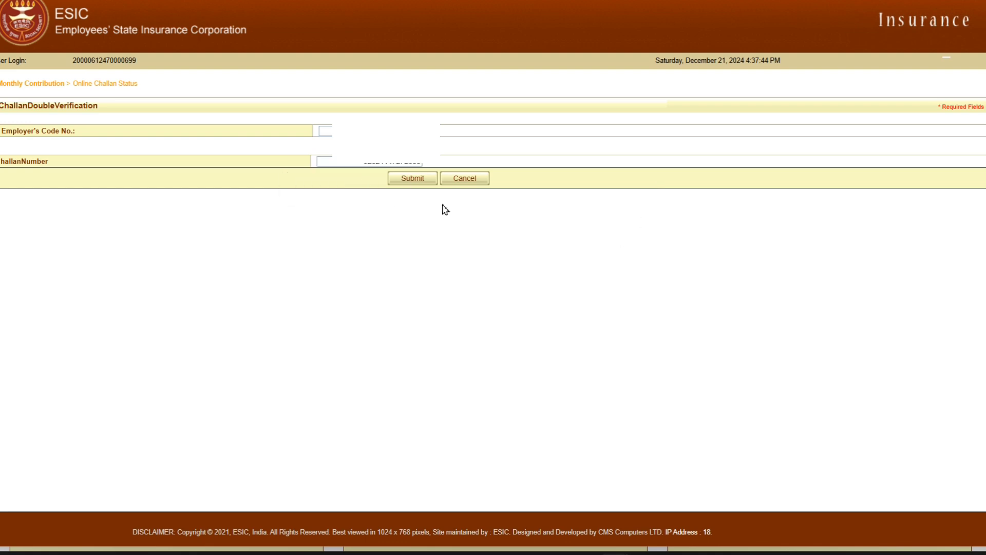
key(Return)
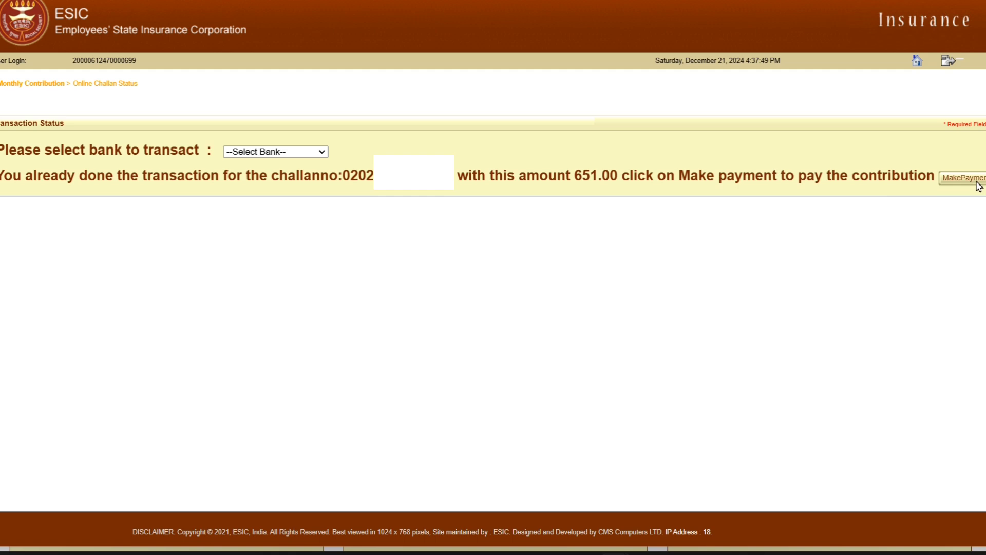
Check which banks can be selected for paying the verified challan.
click(315, 153)
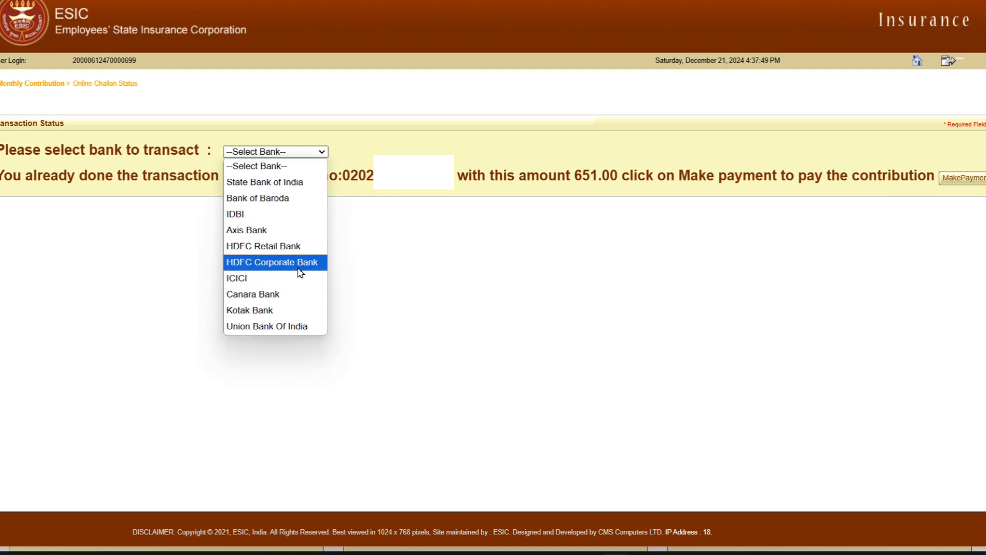
click(595, 286)
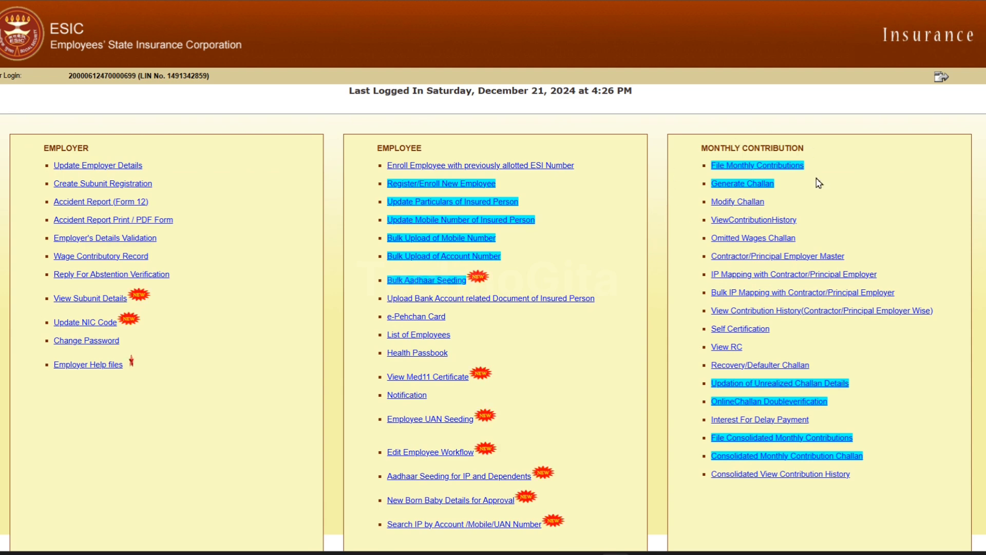
Open ViewContributionHistory from the portal home page, display the history for Nov 2024, and print all of its pages.
click(773, 221)
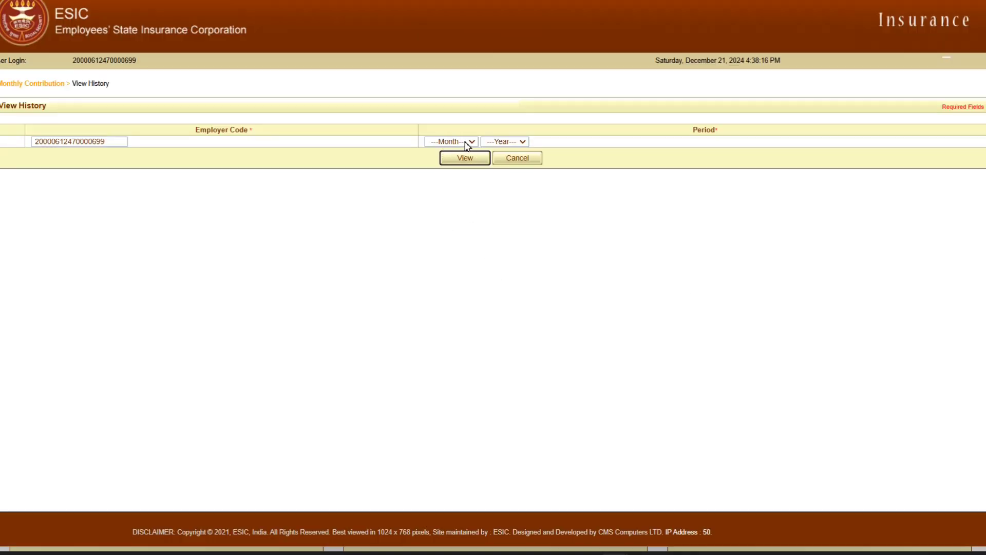
click(466, 143)
click(457, 328)
click(510, 143)
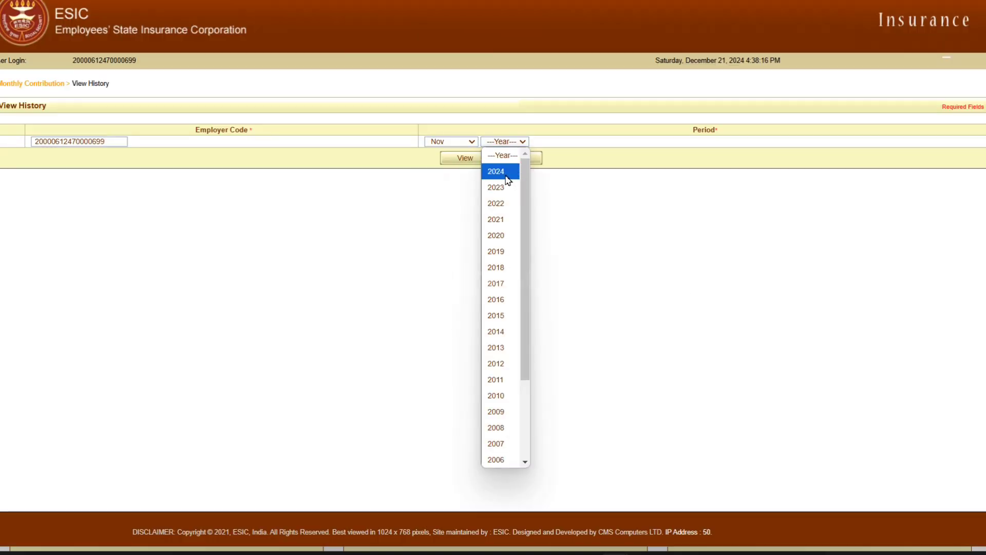
click(506, 177)
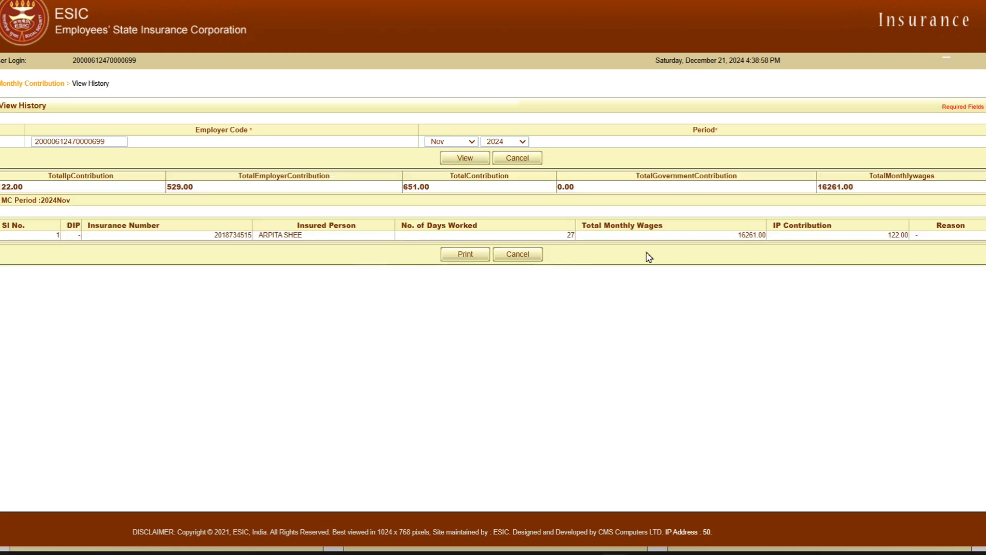
click(474, 258)
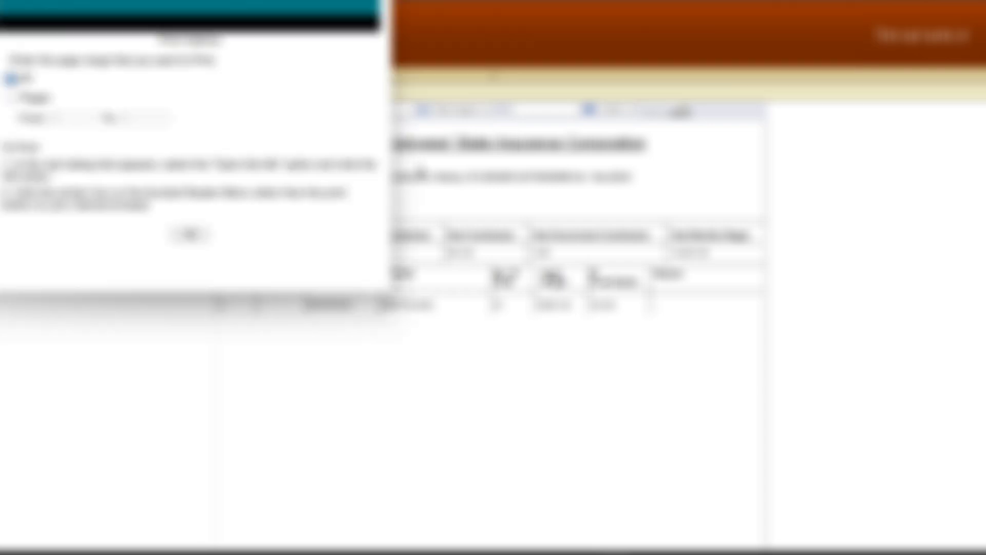
click(197, 241)
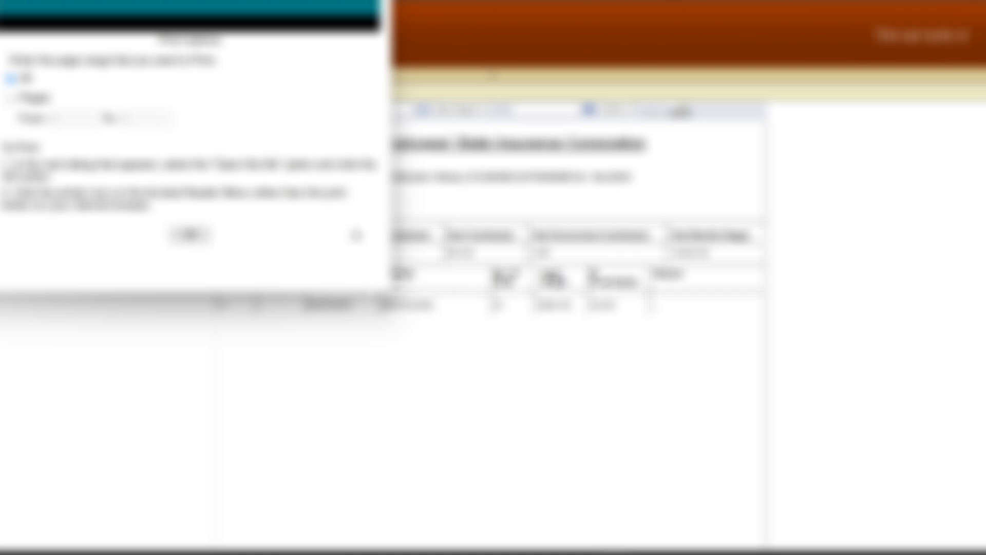